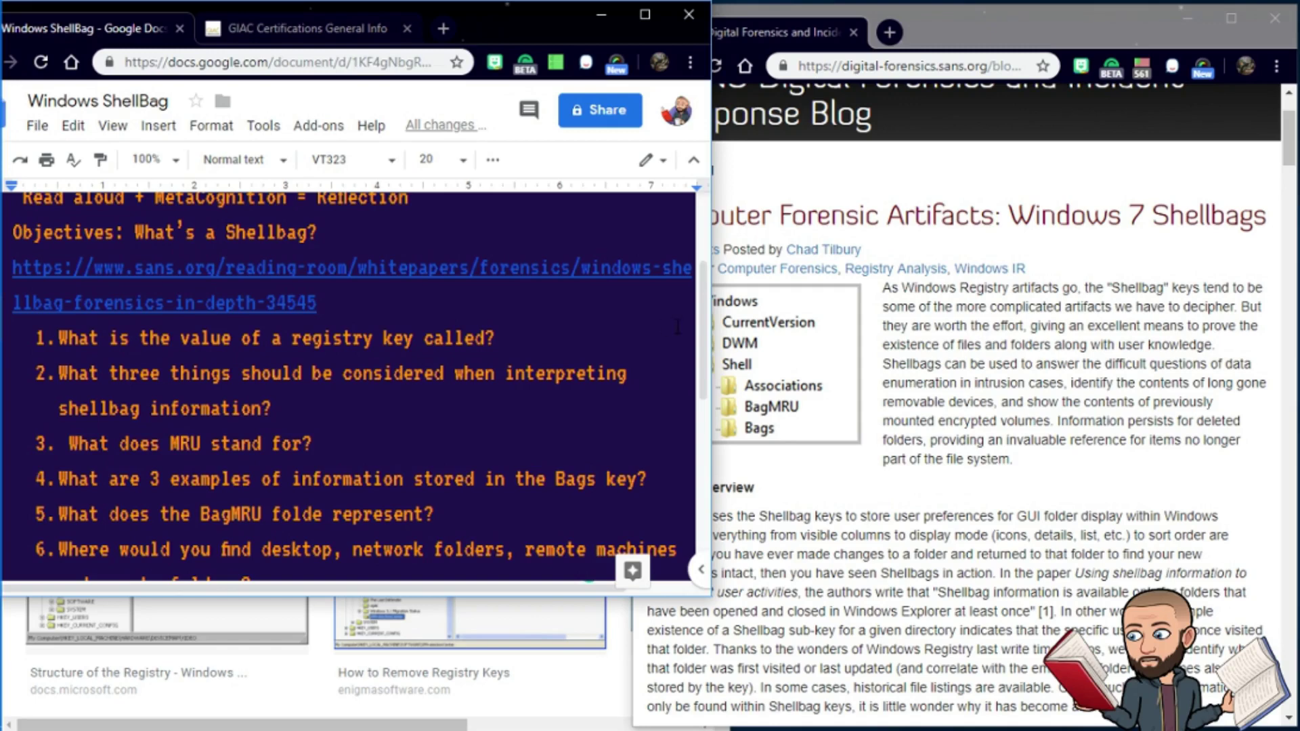
Step: Scroll through the ShellBag doc's numbered list and select down to the empty tenth item
{"action": "scroll", "coordinate": [701, 352], "scroll_direction": "down", "scroll_amount": 2}
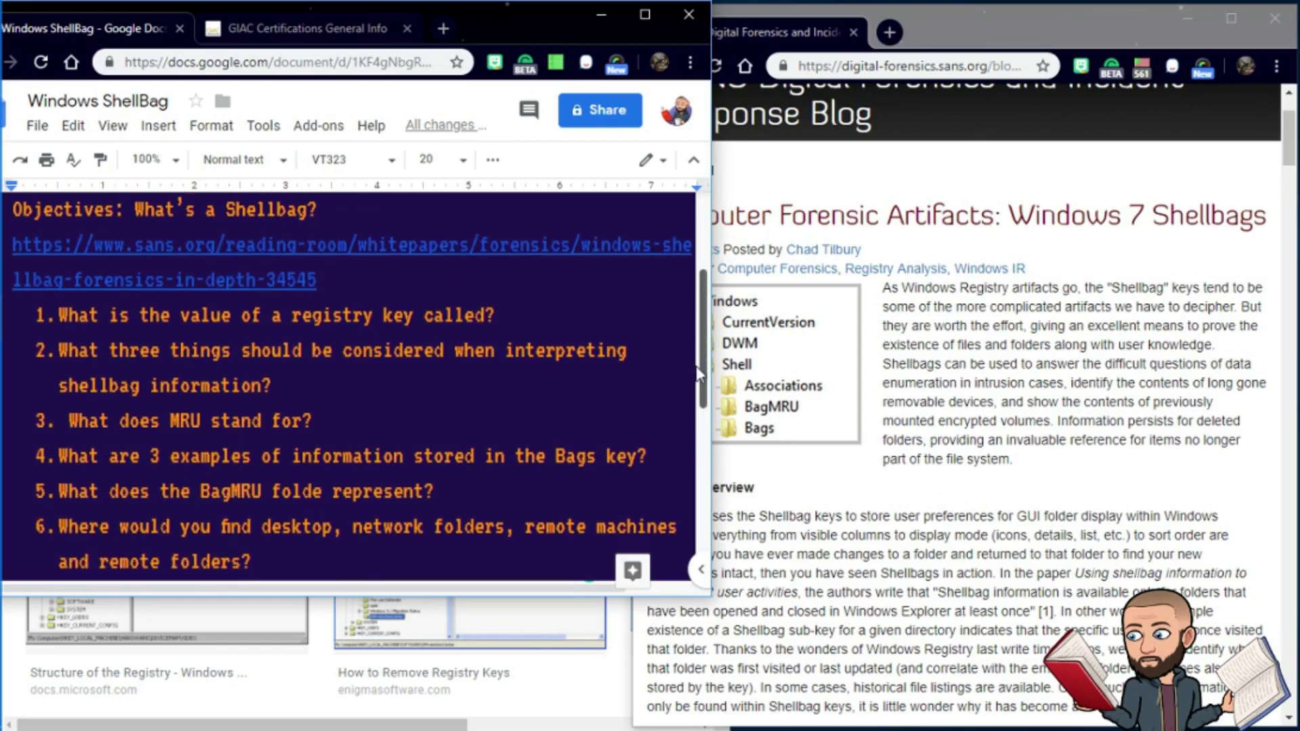
{"action": "scroll", "coordinate": [700, 372], "scroll_direction": "down", "scroll_amount": 3}
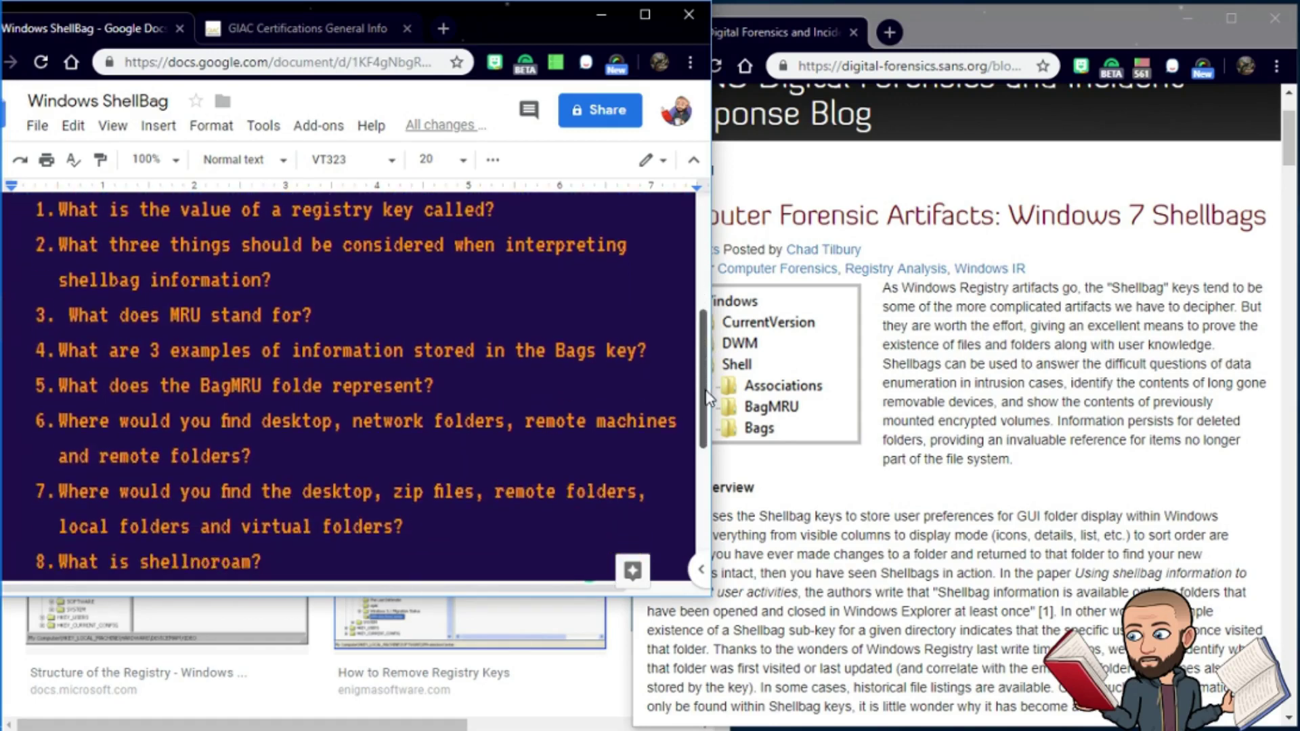
{"action": "scroll", "coordinate": [708, 398], "scroll_direction": "up", "scroll_amount": 1}
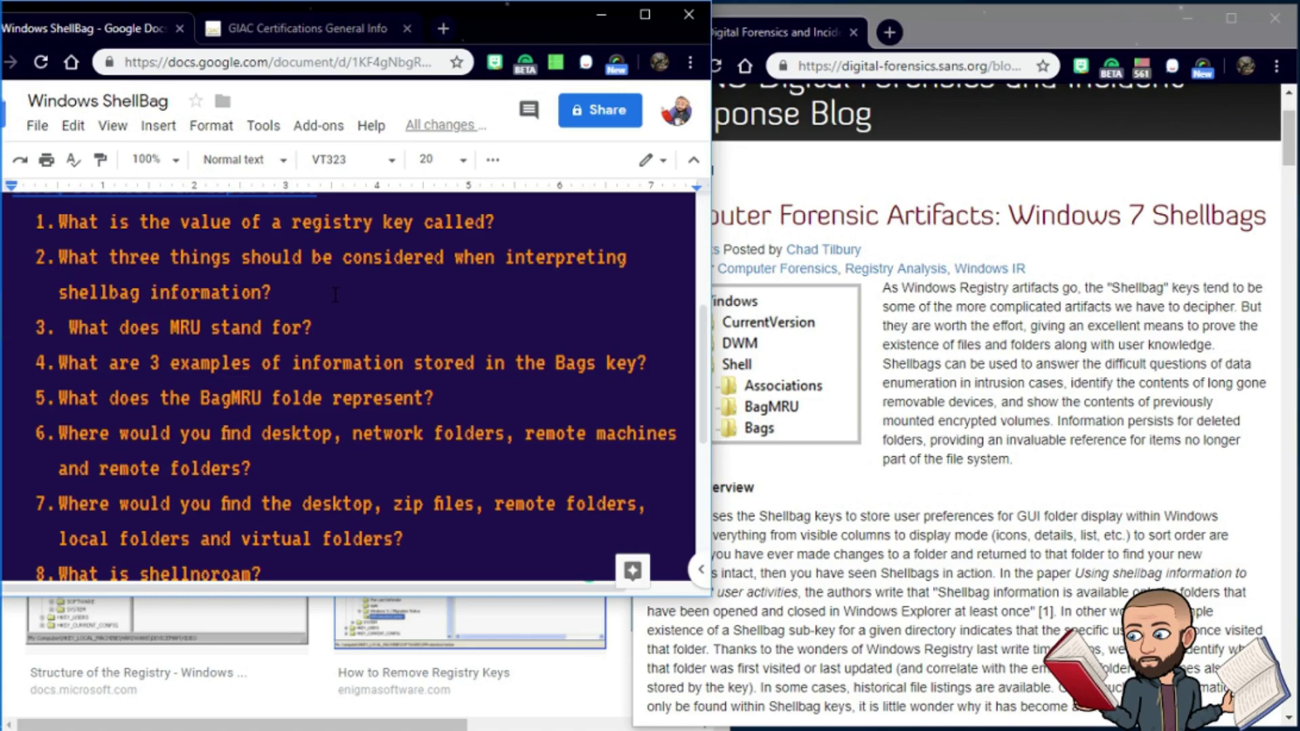
{"action": "scroll", "coordinate": [335, 295], "scroll_direction": "up", "scroll_amount": 3}
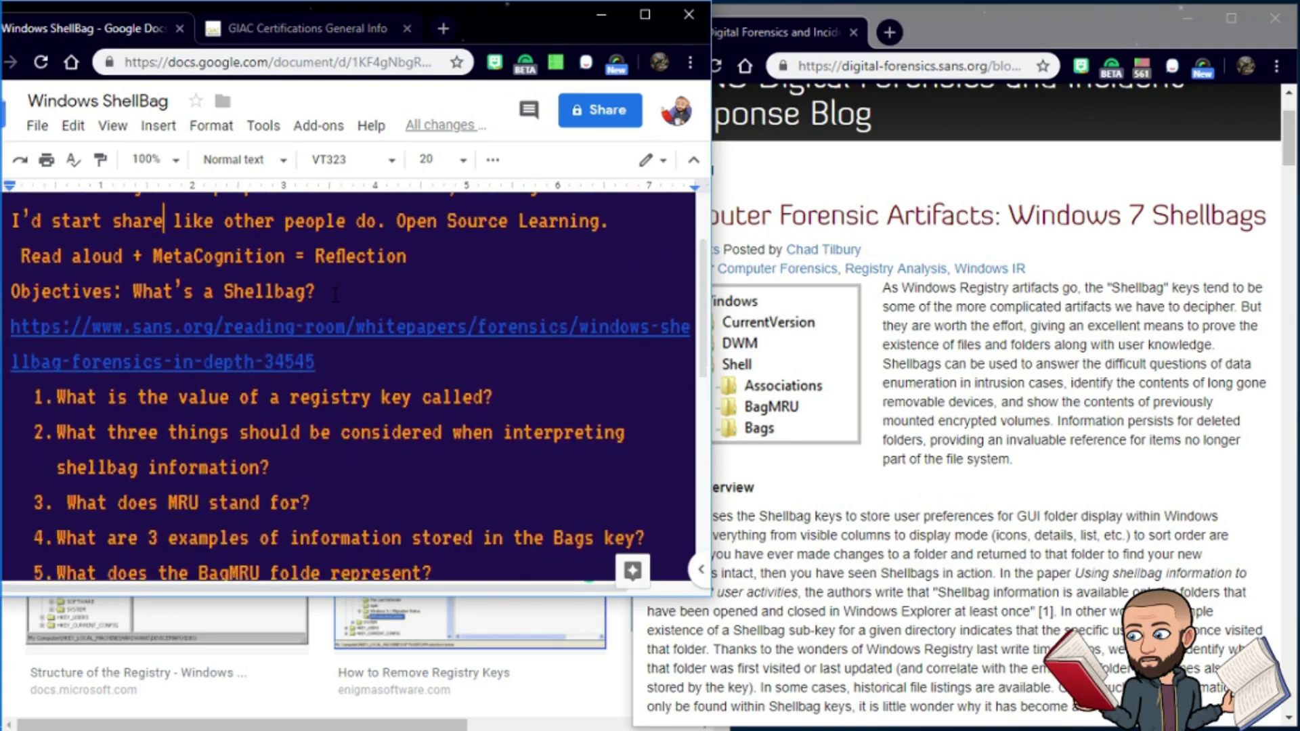
{"action": "key", "text": "Down"}
{"action": "key", "text": "Down"}
{"action": "key", "text": "Down"}
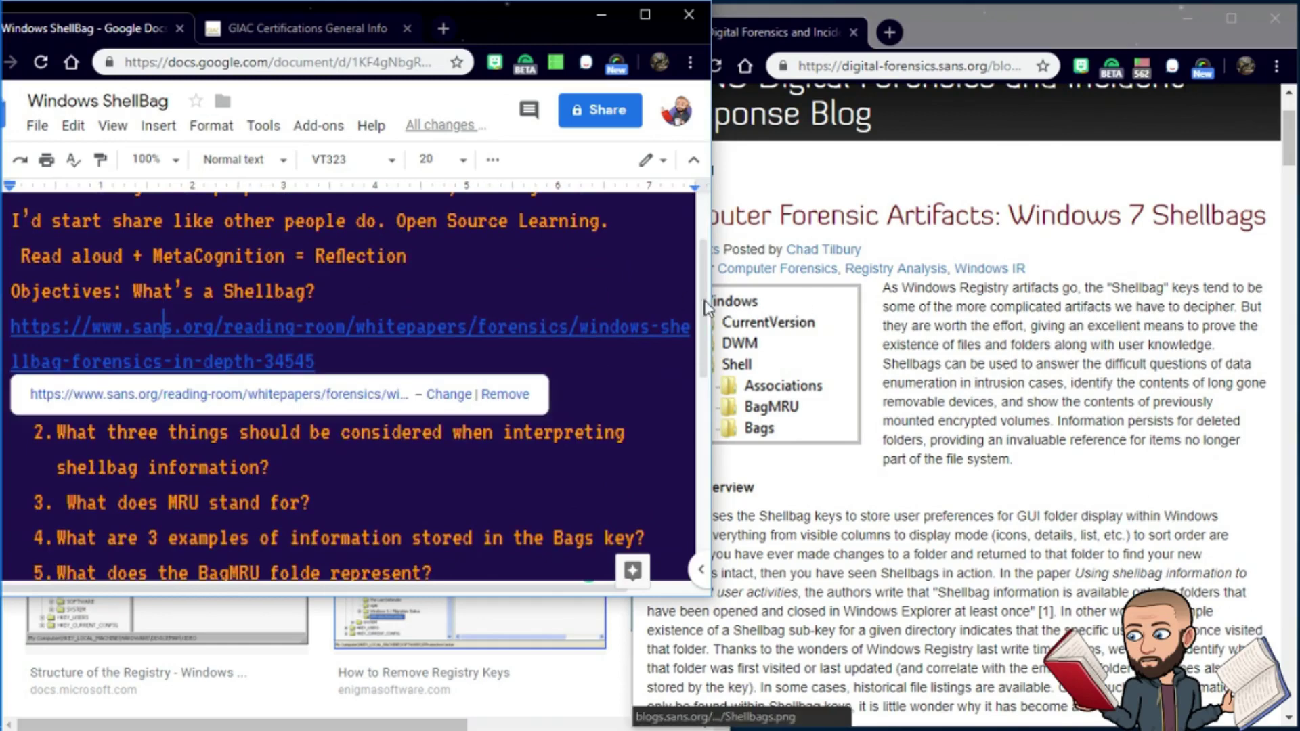
{"action": "left_click_drag", "start_coordinate": [705, 354], "coordinate": [706, 484]}
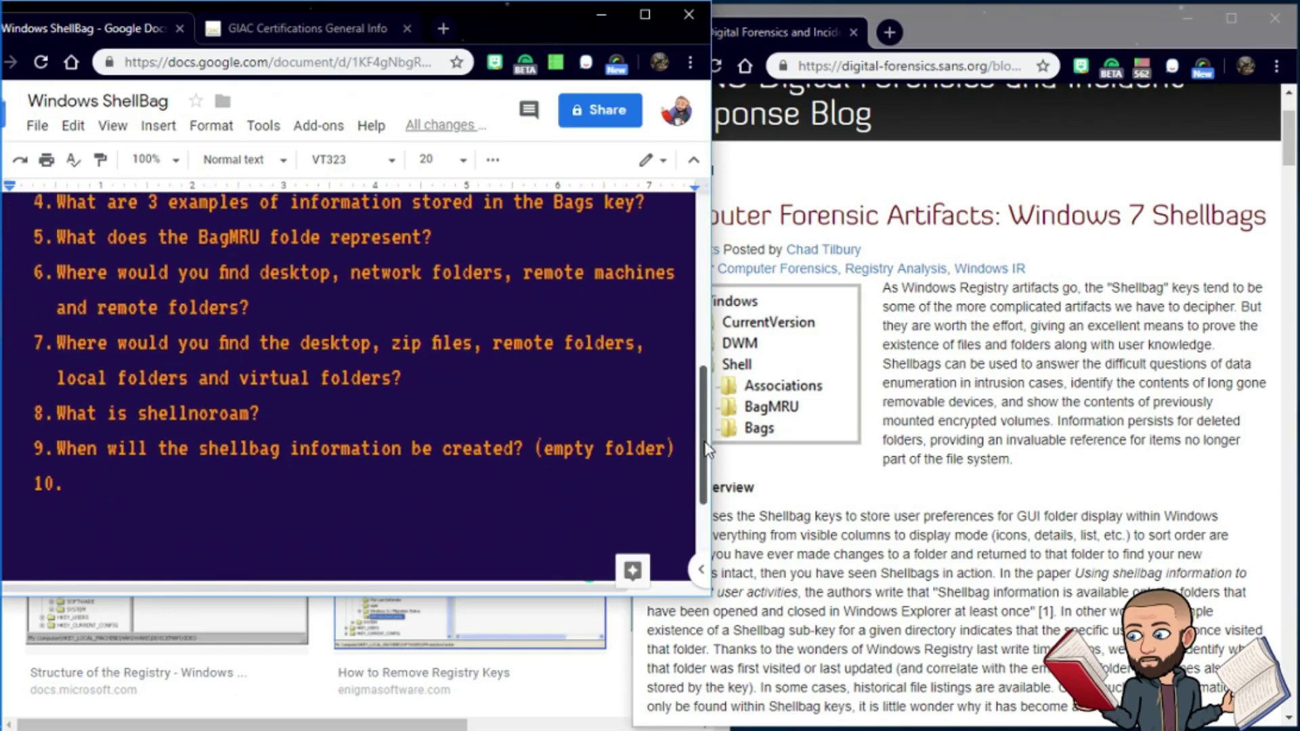
Step: Replace empty item 10 with a 'Questions' heading and start a new list at '1.'
{"action": "left_click", "coordinate": [111, 516]}
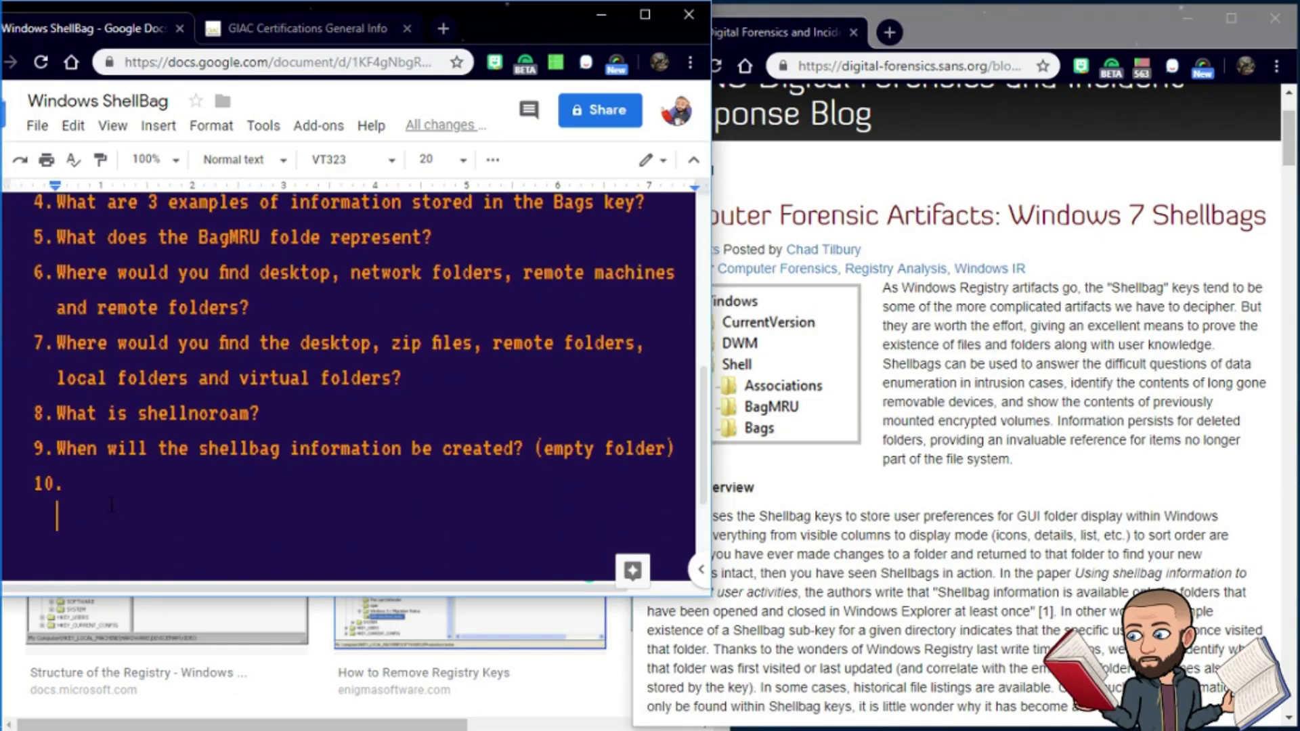
{"action": "key", "text": "BackSpace"}
{"action": "key", "text": "BackSpace"}
{"action": "key", "text": "BackSpace"}
{"action": "key", "text": "BackSpace"}
{"action": "key", "text": "BackSpace"}
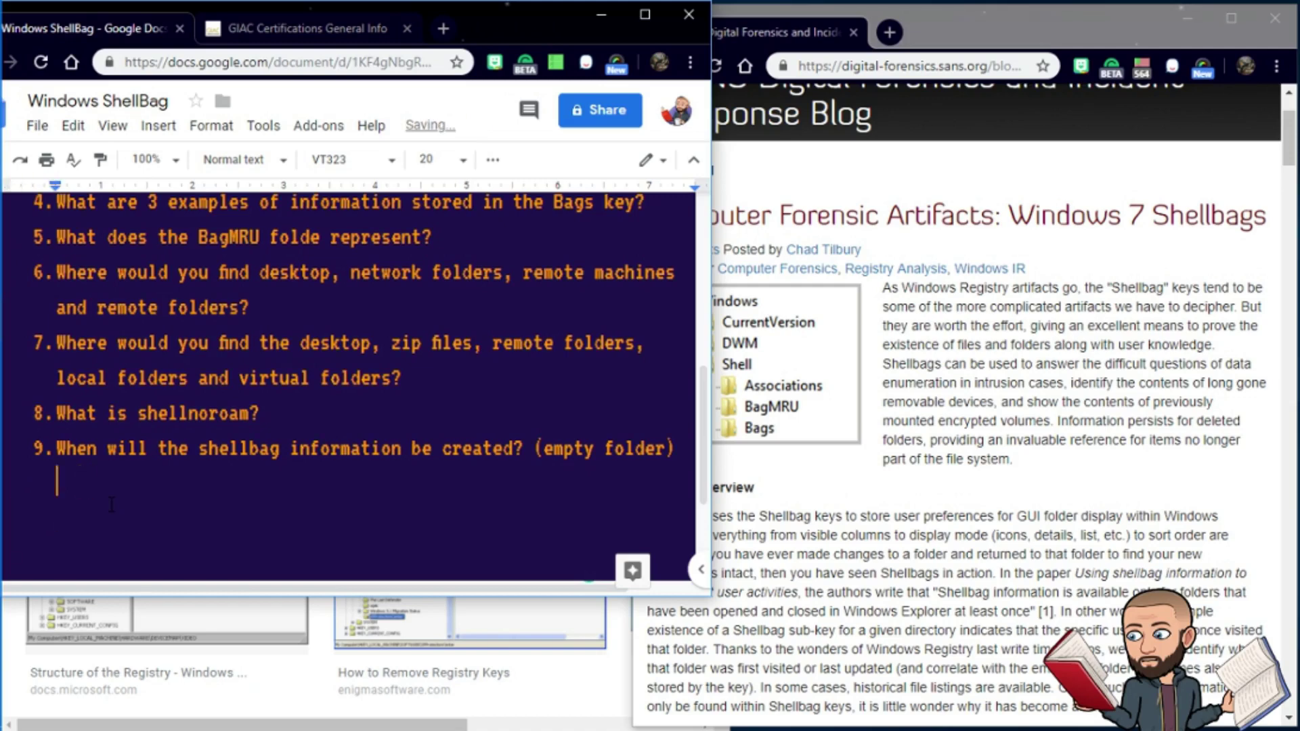
{"action": "key", "text": "Return"}
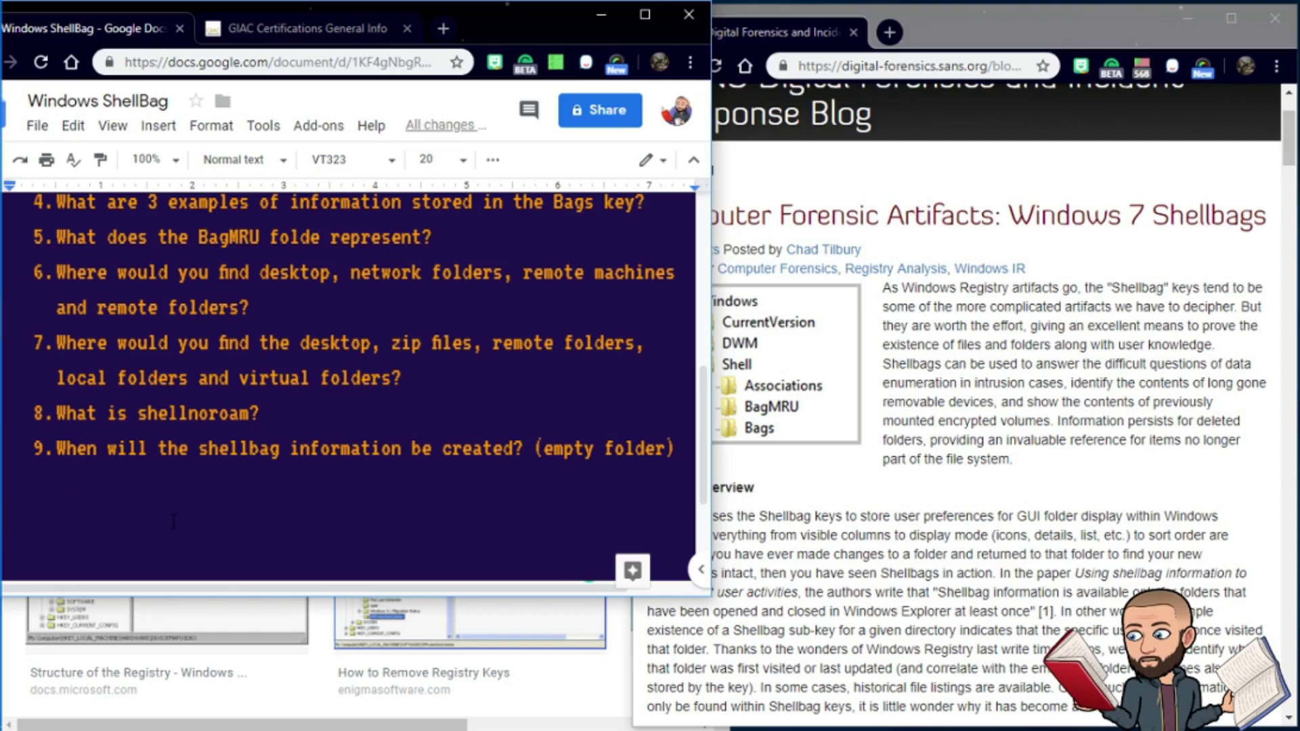
{"action": "type", "text": "Questions"}
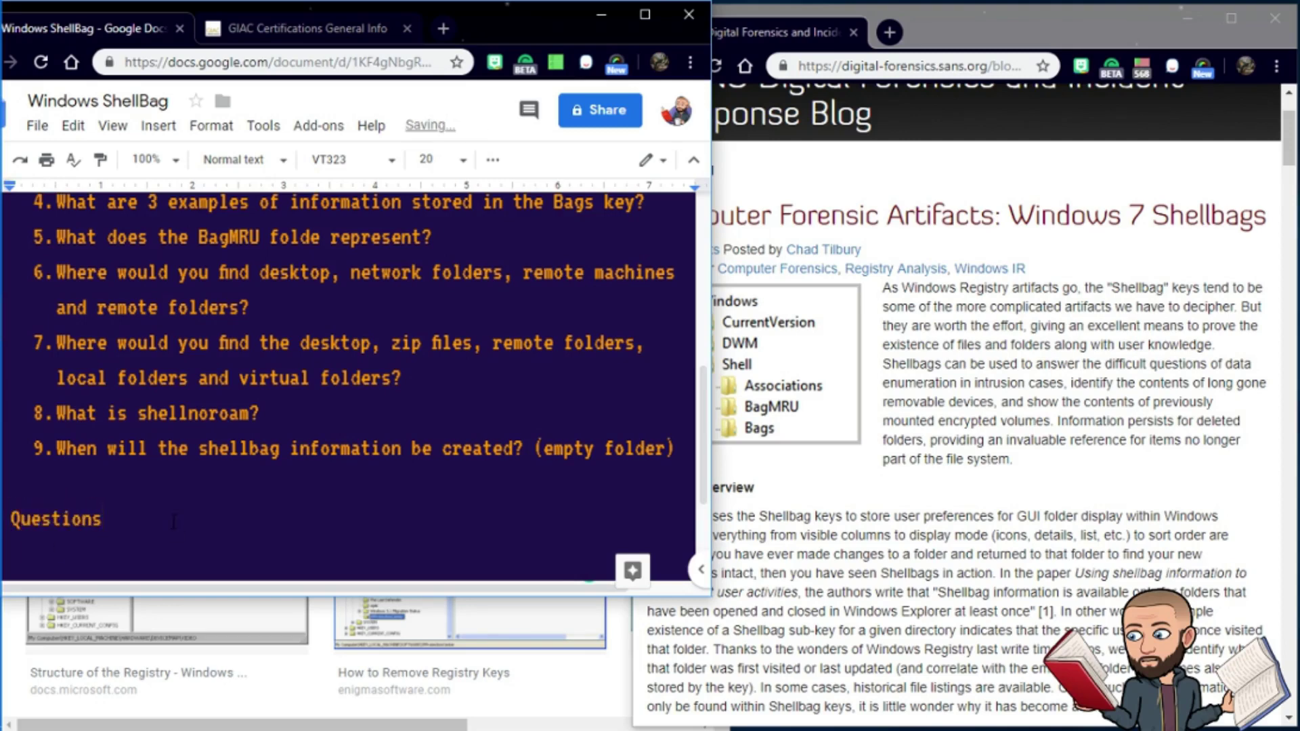
{"action": "key", "text": "Return"}
{"action": "type", "text": "1."}
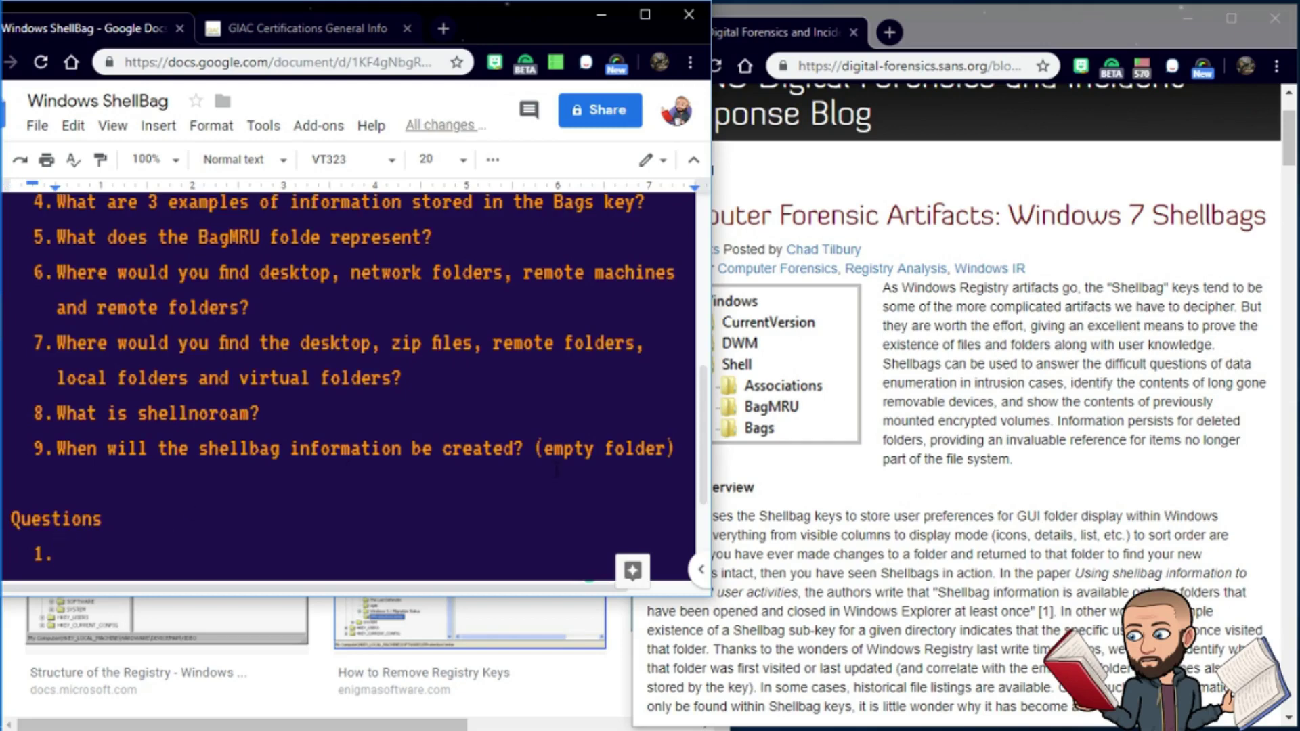
{"action": "left_click", "coordinate": [1008, 580]}
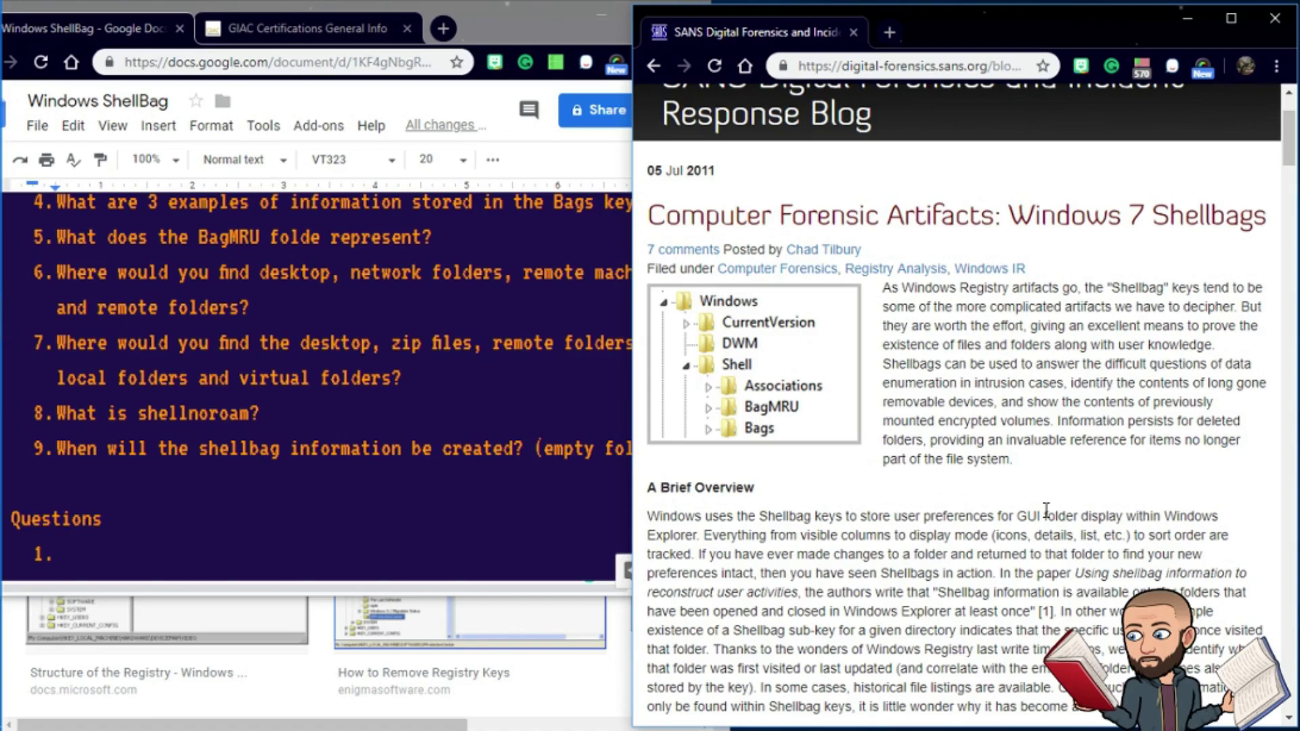
{"action": "scroll", "coordinate": [1046, 511], "scroll_direction": "down", "scroll_amount": 1}
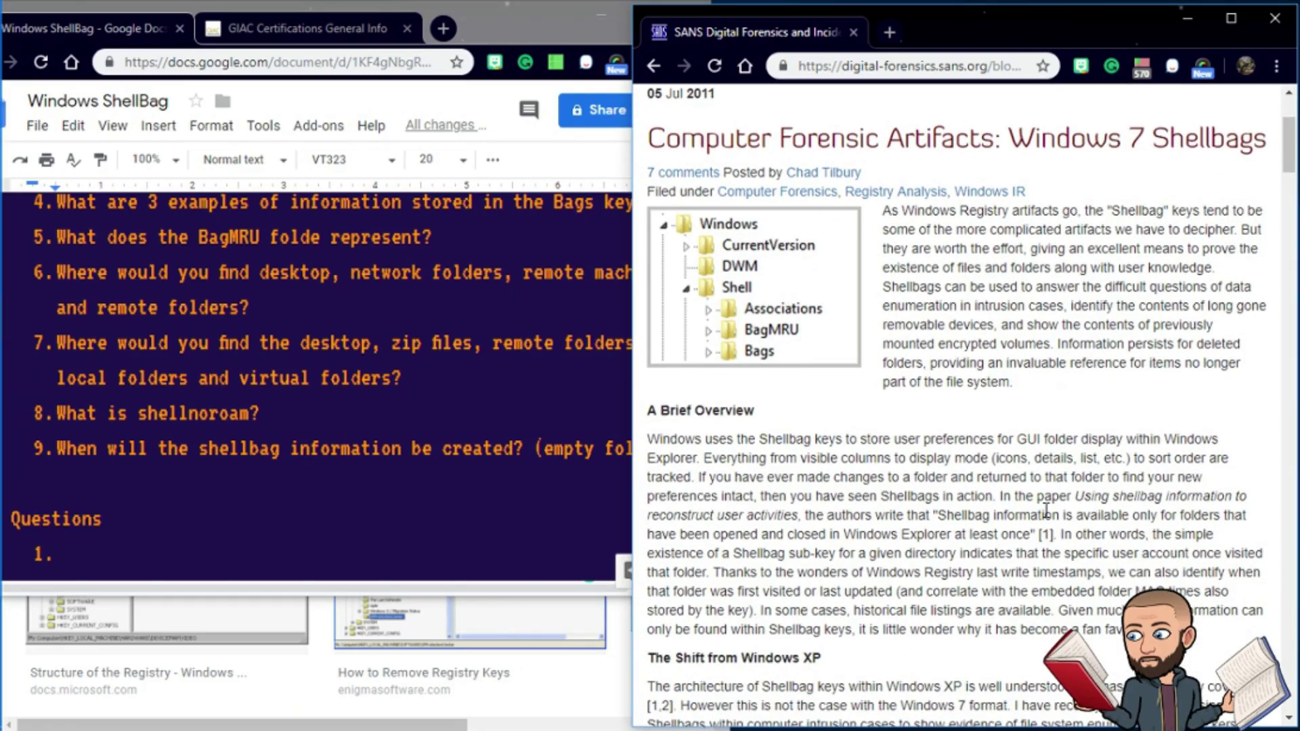
{"action": "scroll", "coordinate": [1046, 511], "scroll_direction": "down", "scroll_amount": 1}
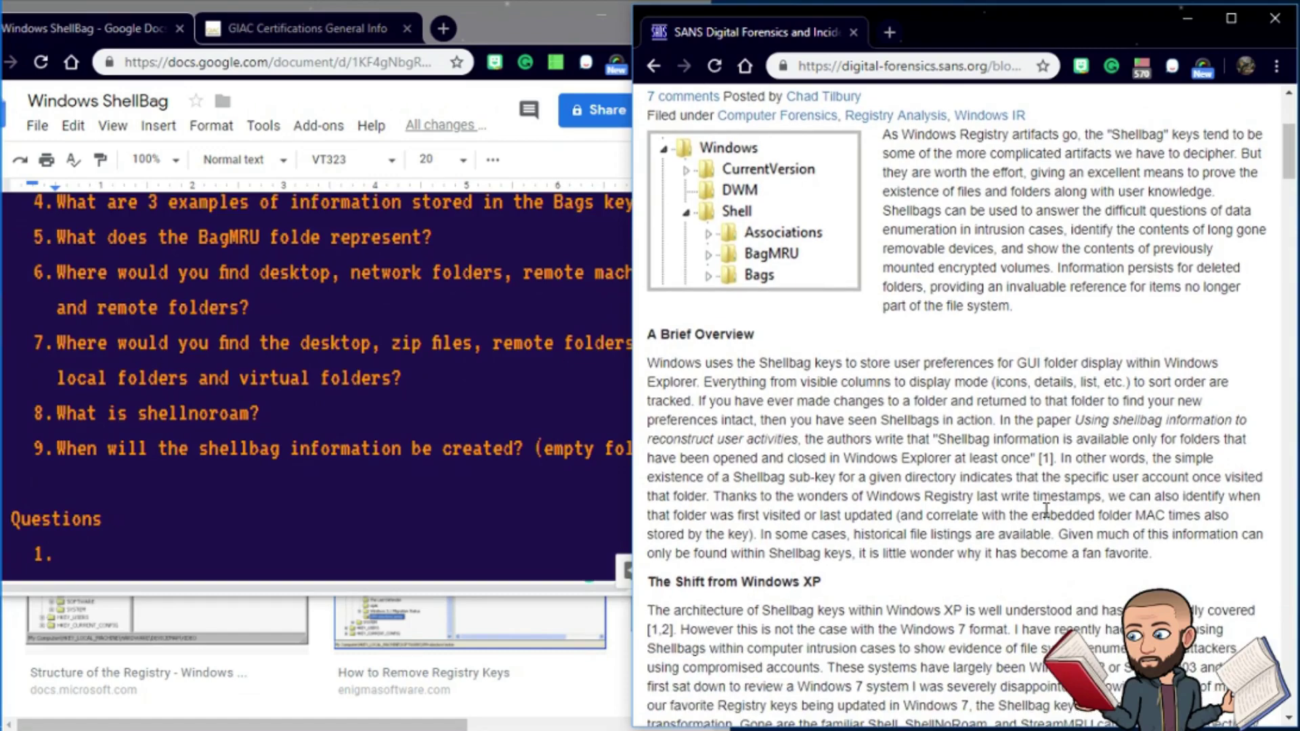
{"action": "scroll", "coordinate": [1046, 511], "scroll_direction": "down", "scroll_amount": 1}
{"action": "scroll", "coordinate": [1046, 511], "scroll_direction": "down", "scroll_amount": 1}
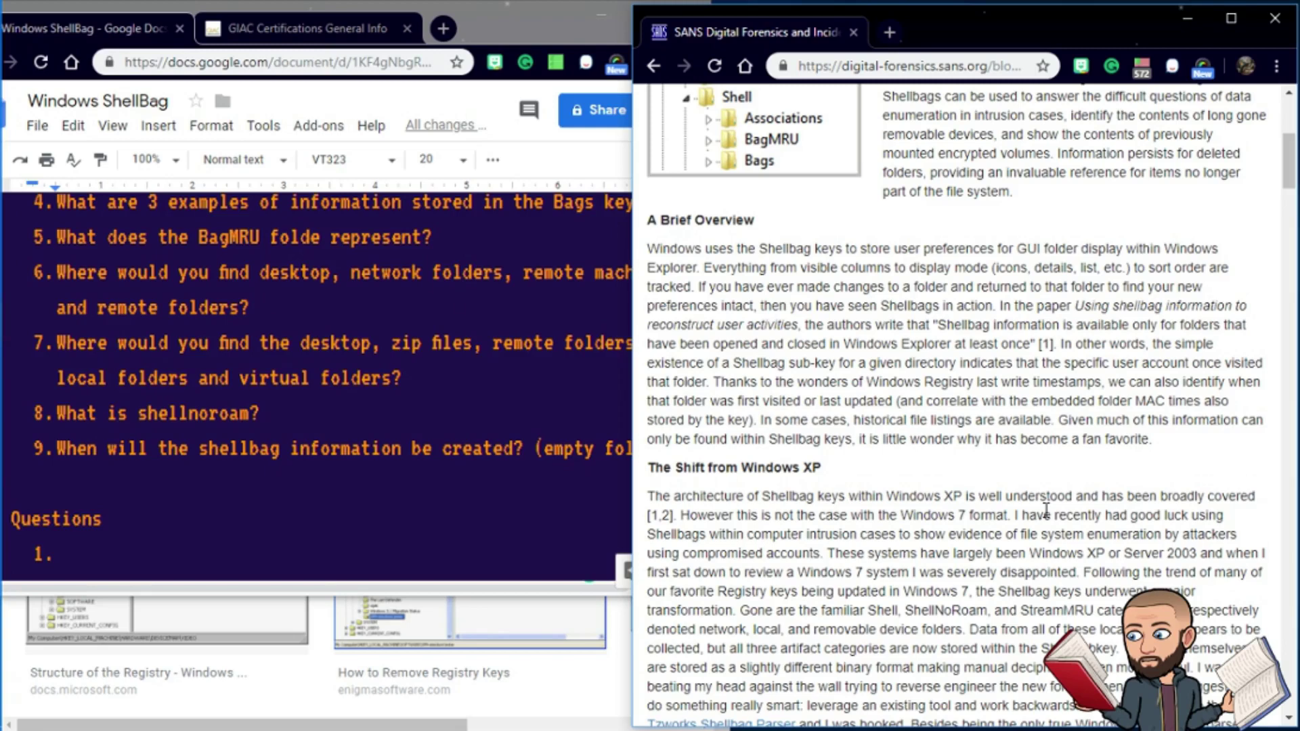
{"action": "scroll", "coordinate": [1046, 509], "scroll_direction": "down", "scroll_amount": 1}
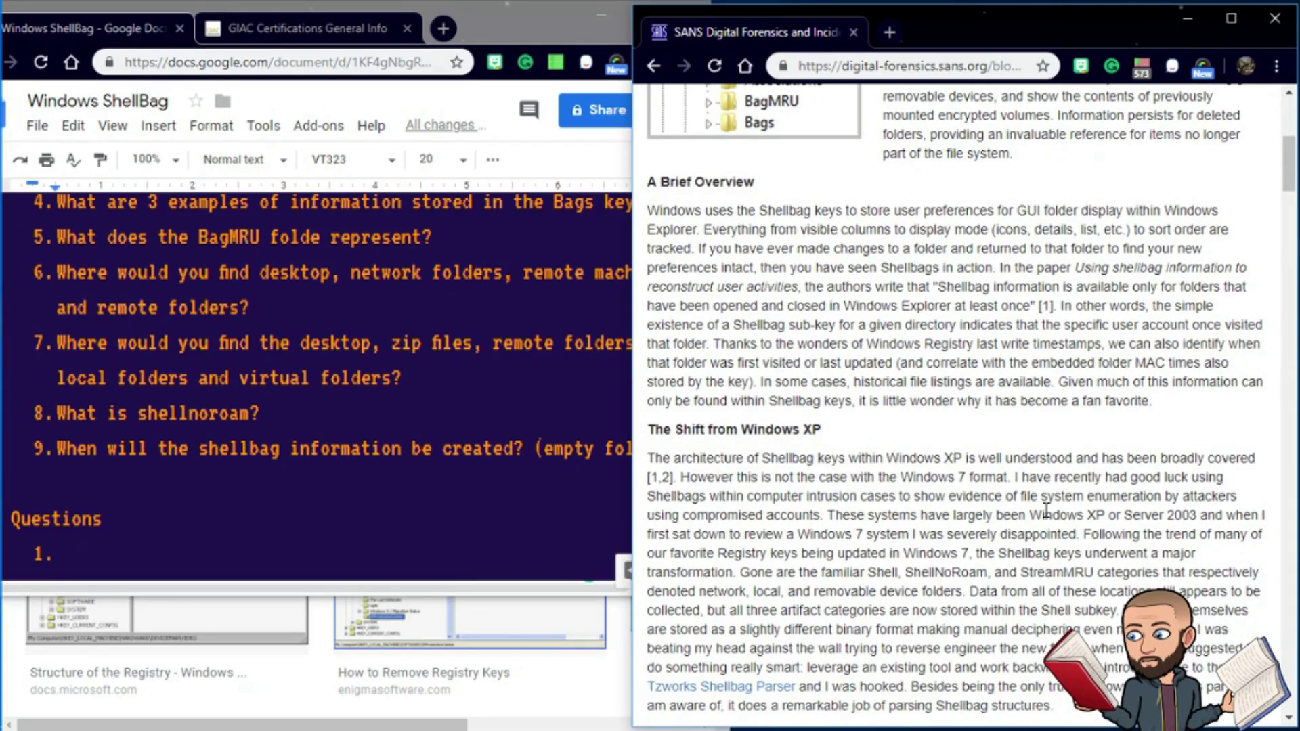
{"action": "left_click", "coordinate": [275, 557]}
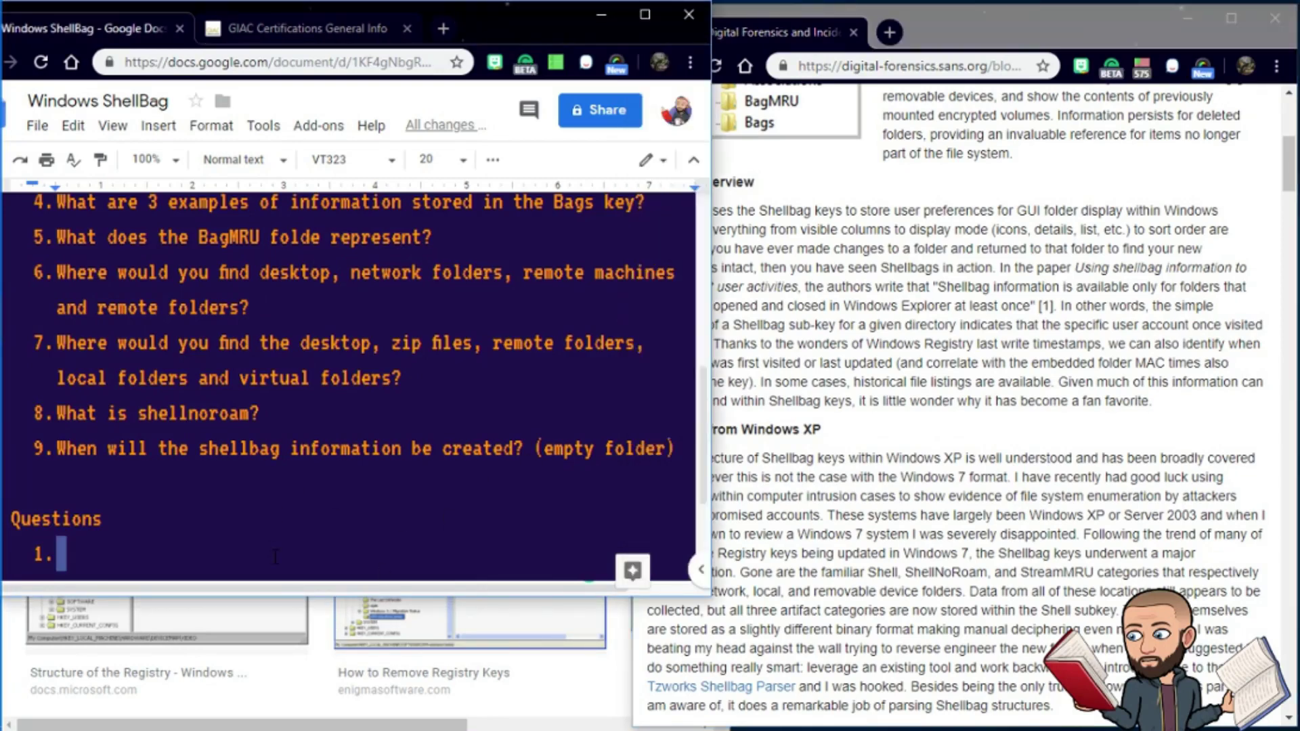
Step: Write 'What is the value in looking at shellbags?' as question 1 and start item 2
{"action": "left_click", "coordinate": [74, 548]}
{"action": "type", "text": "What is the f"}
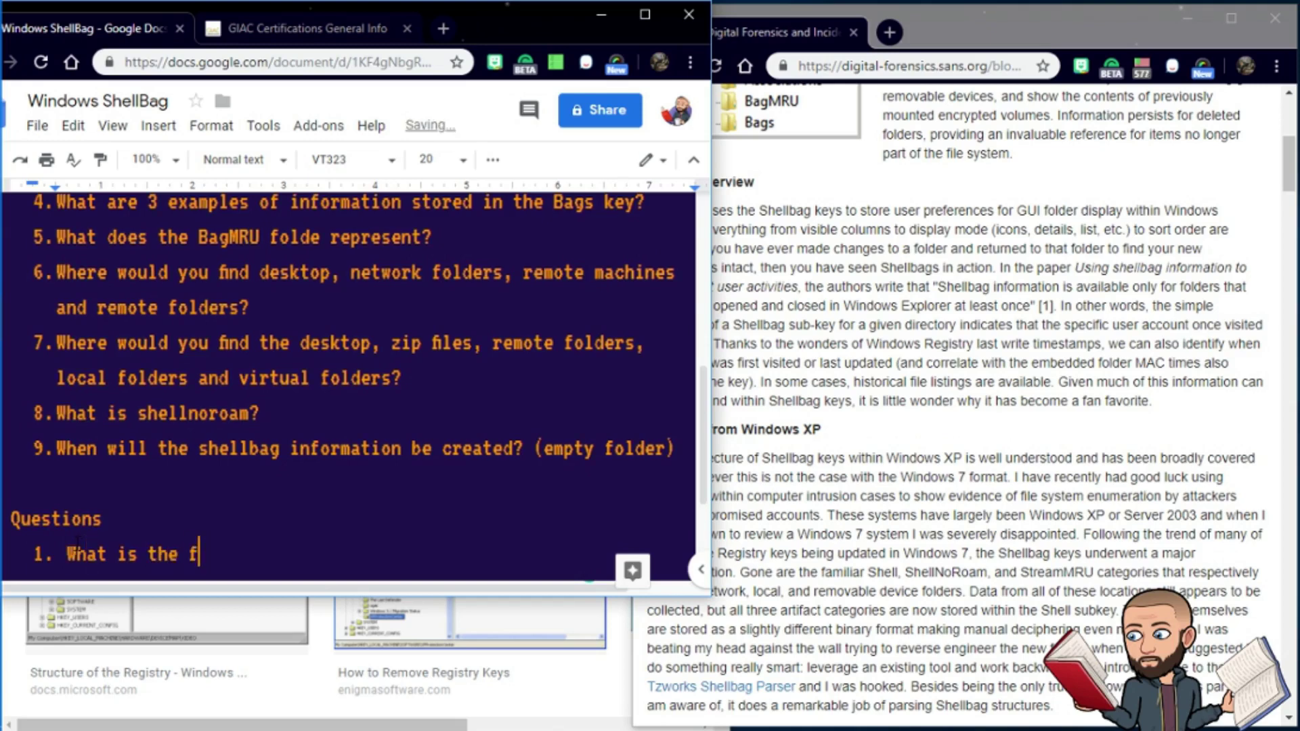
{"action": "key", "text": "BackSpace"}
{"action": "type", "text": "value in look"}
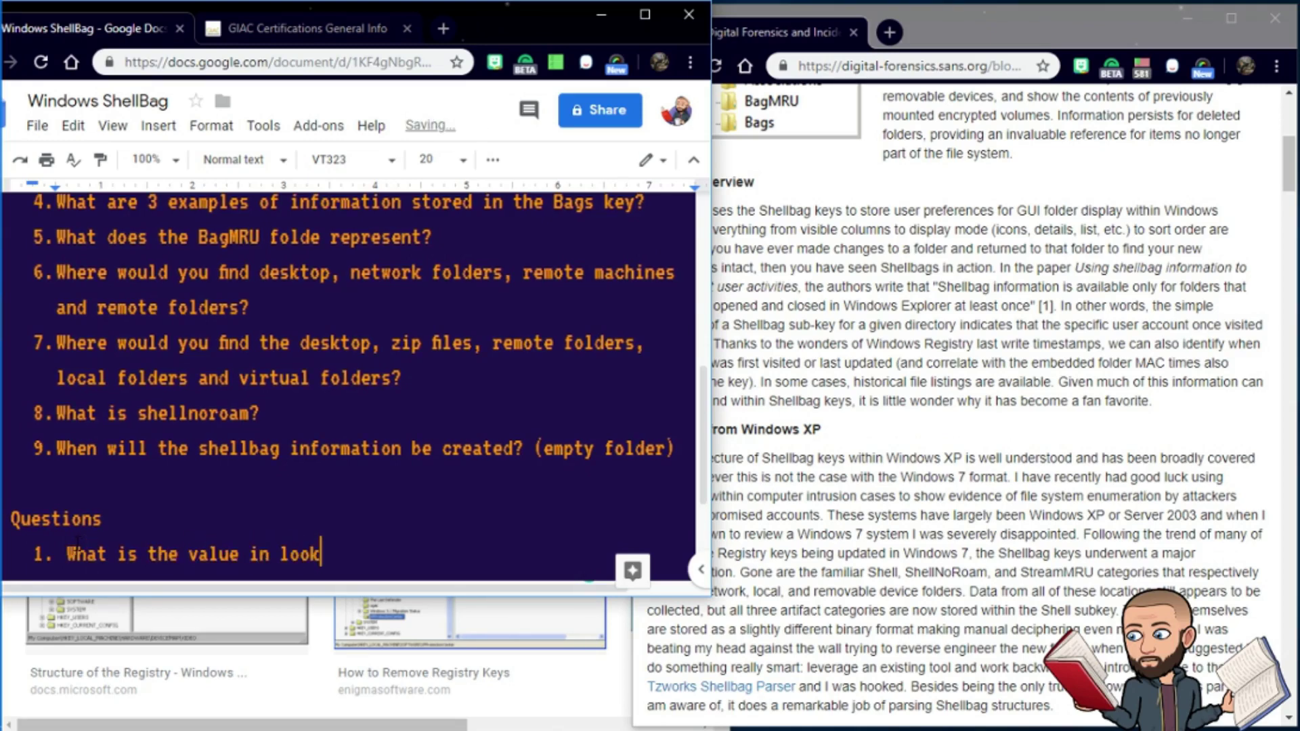
{"action": "type", "text": "ing at shellbags?"}
{"action": "key", "text": "Return"}
{"action": "left_click", "coordinate": [863, 379]}
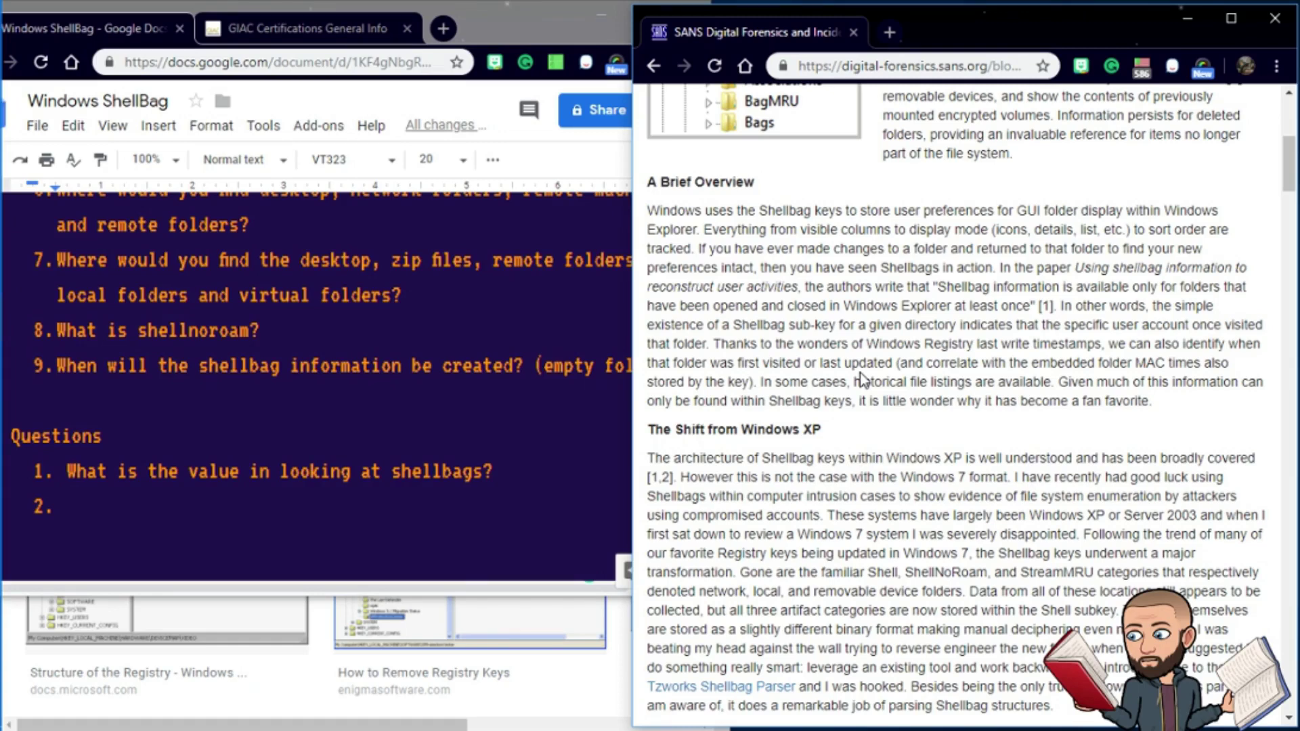
Step: Highlight 'Shellbags in action' and 'sub-key' in the SANS article
{"action": "scroll", "coordinate": [860, 372], "scroll_direction": "down", "scroll_amount": 2}
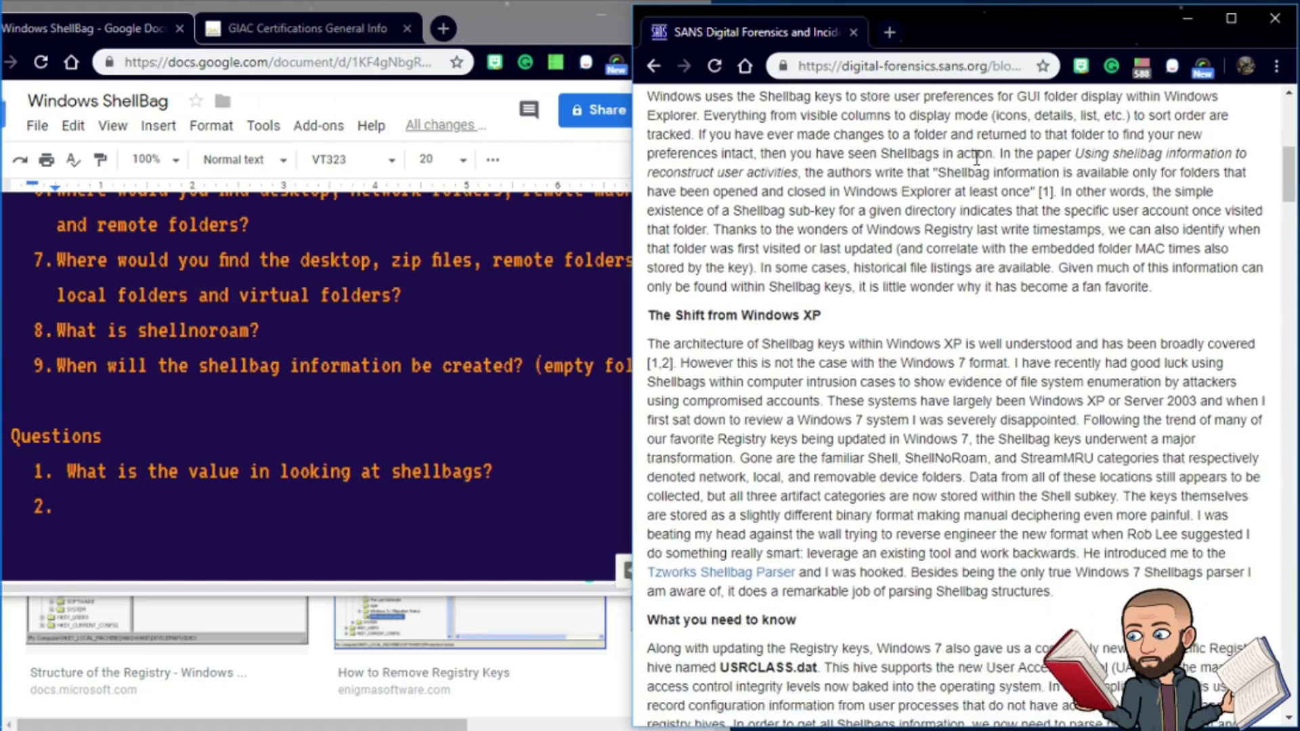
{"action": "left_click_drag", "start_coordinate": [880, 153], "coordinate": [993, 152]}
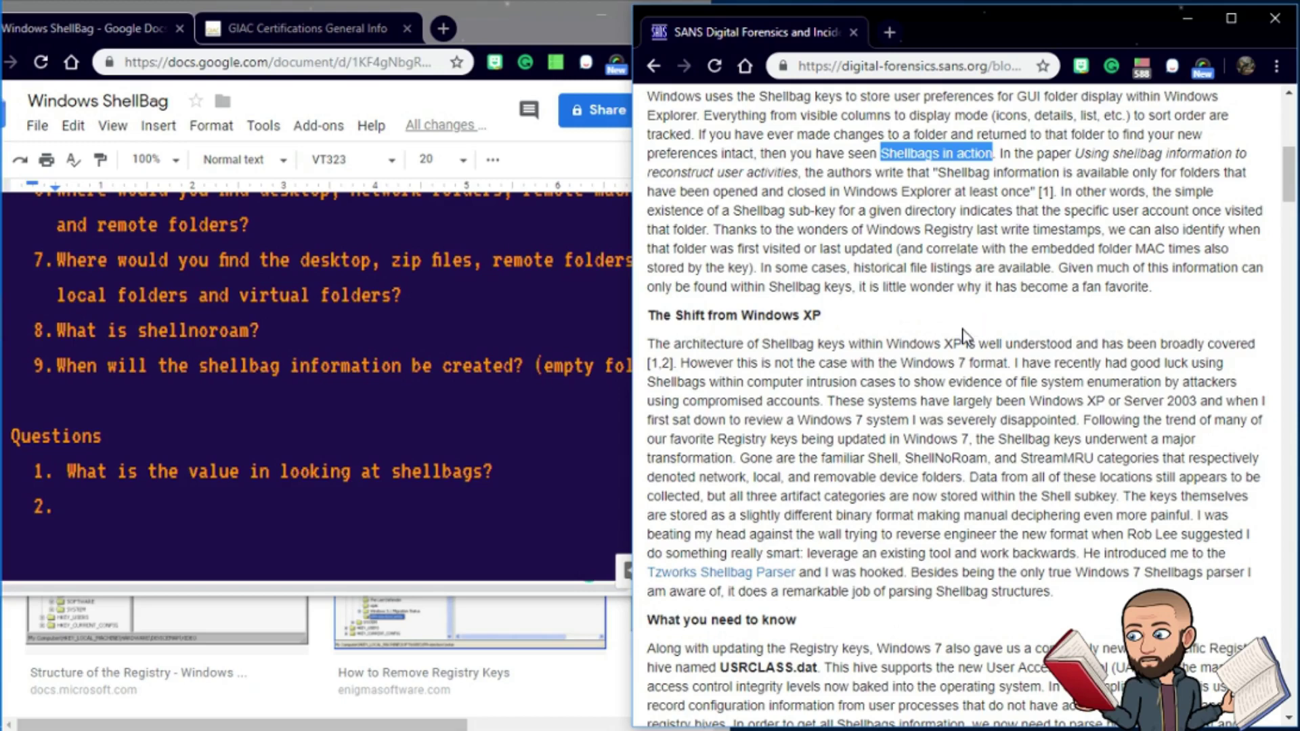
{"action": "left_click_drag", "start_coordinate": [802, 210], "coordinate": [839, 211]}
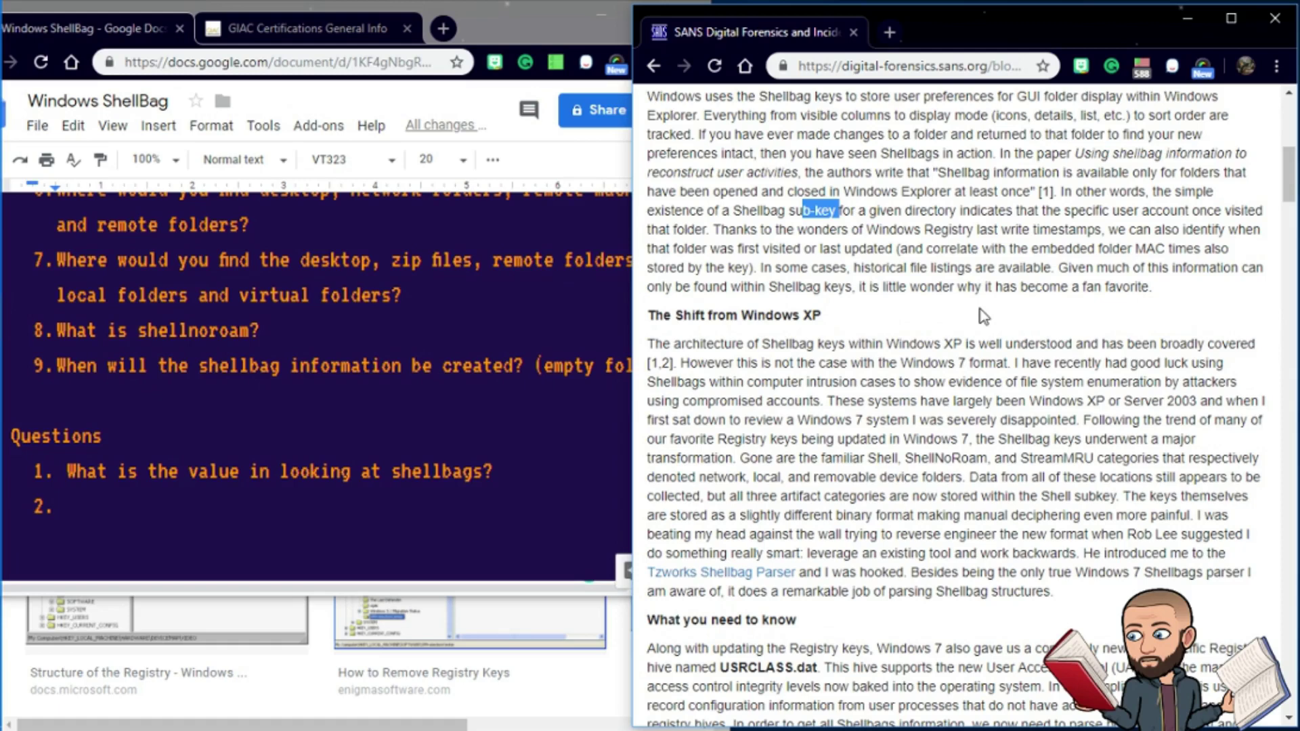
Step: Write 'What can you learn from a shellbag sub-key?' as question 2
{"action": "left_click", "coordinate": [102, 522]}
{"action": "type", "text": "What can "}
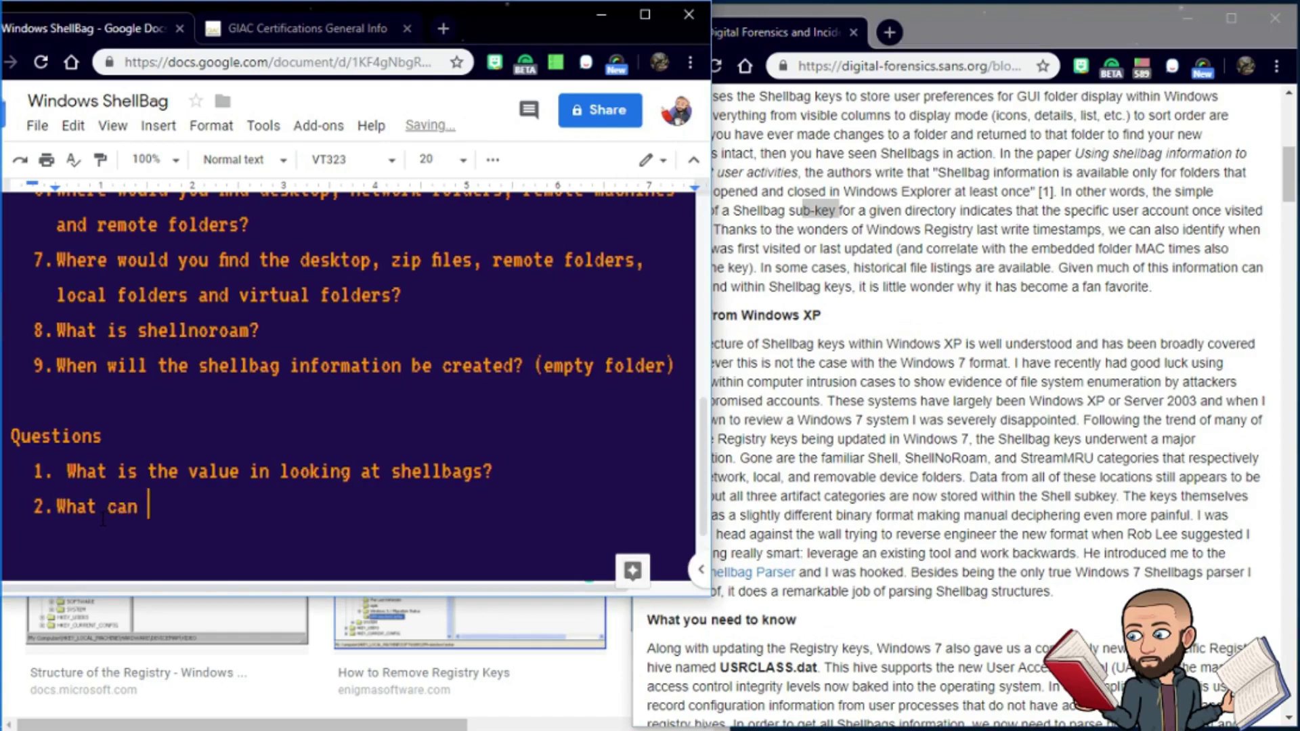
{"action": "type", "text": "you learn from a shel"}
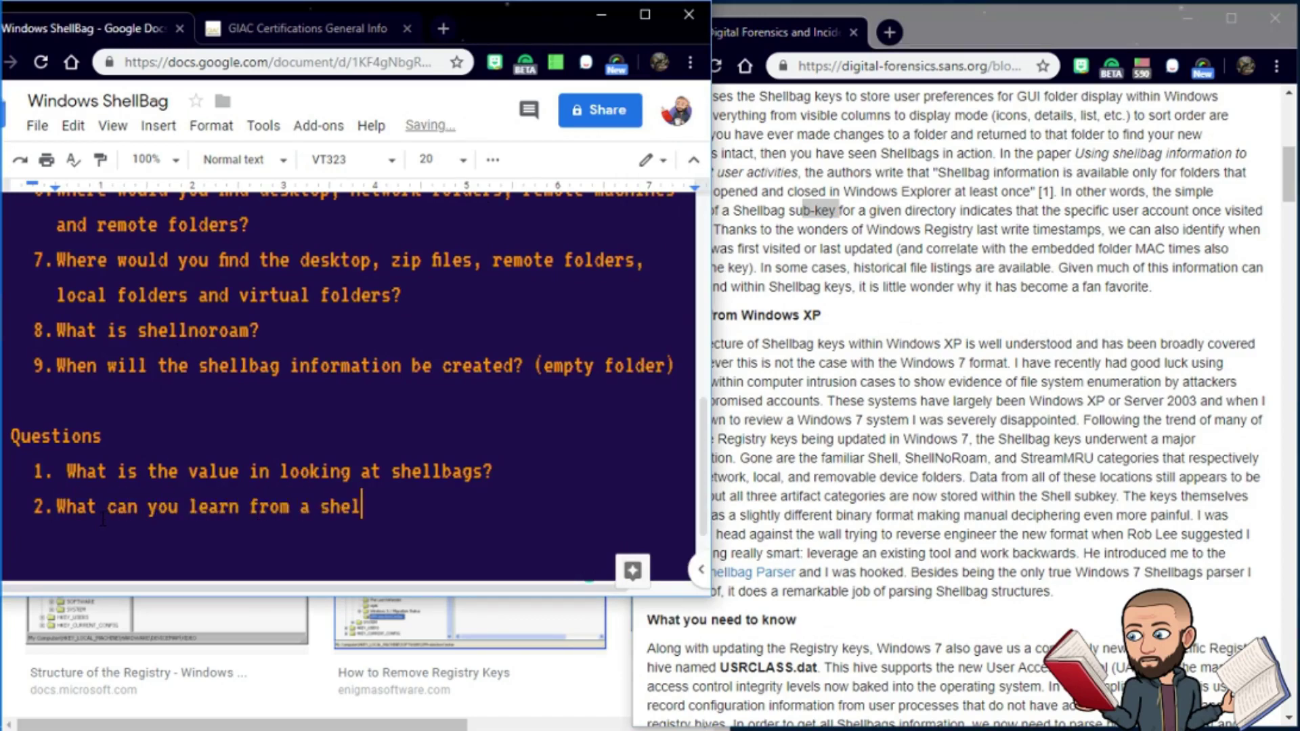
{"action": "type", "text": "lbag sub-key?"}
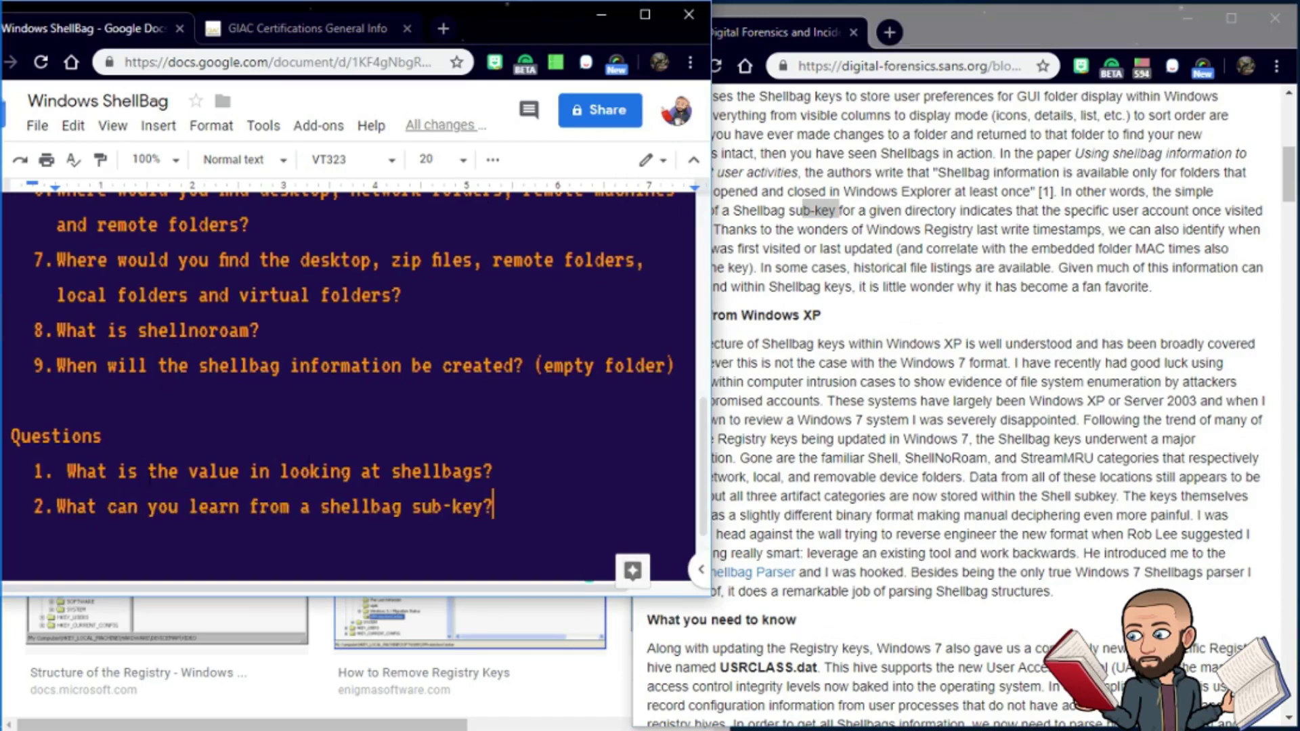
{"action": "left_click", "coordinate": [1029, 369]}
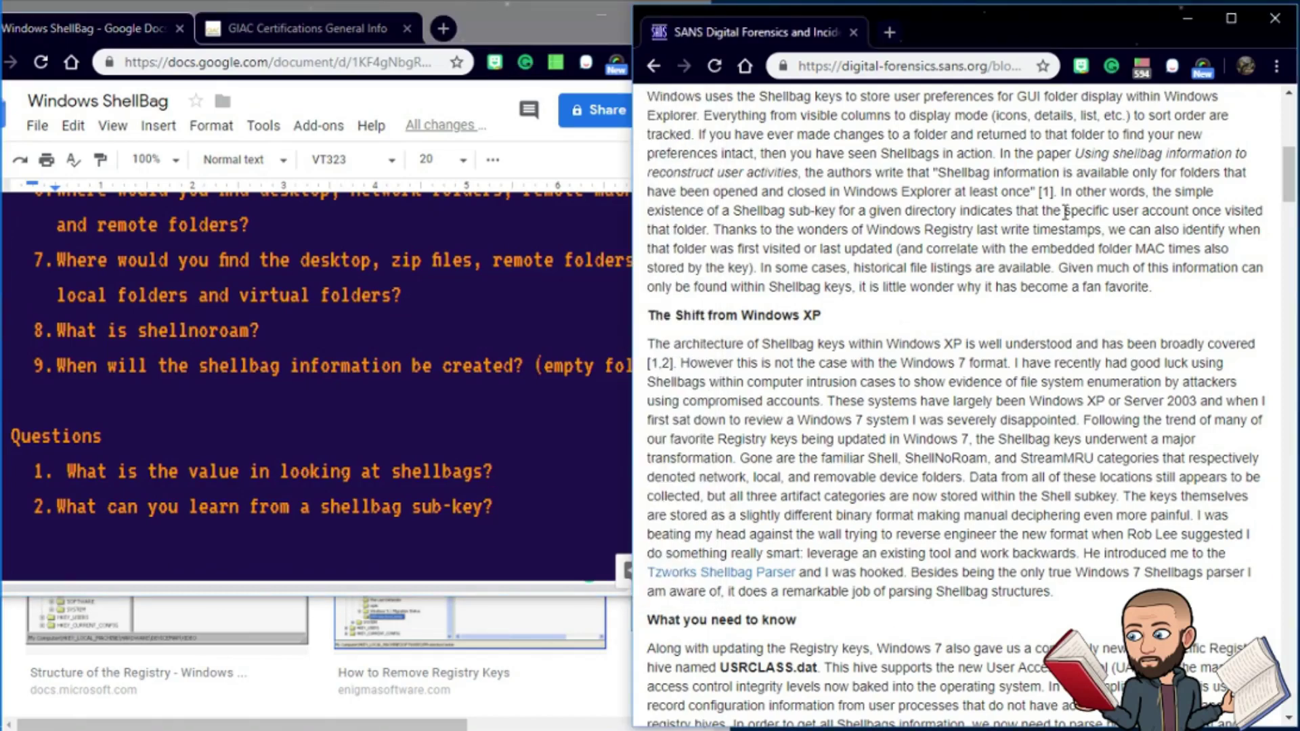
{"action": "left_click_drag", "start_coordinate": [1065, 212], "coordinate": [689, 248]}
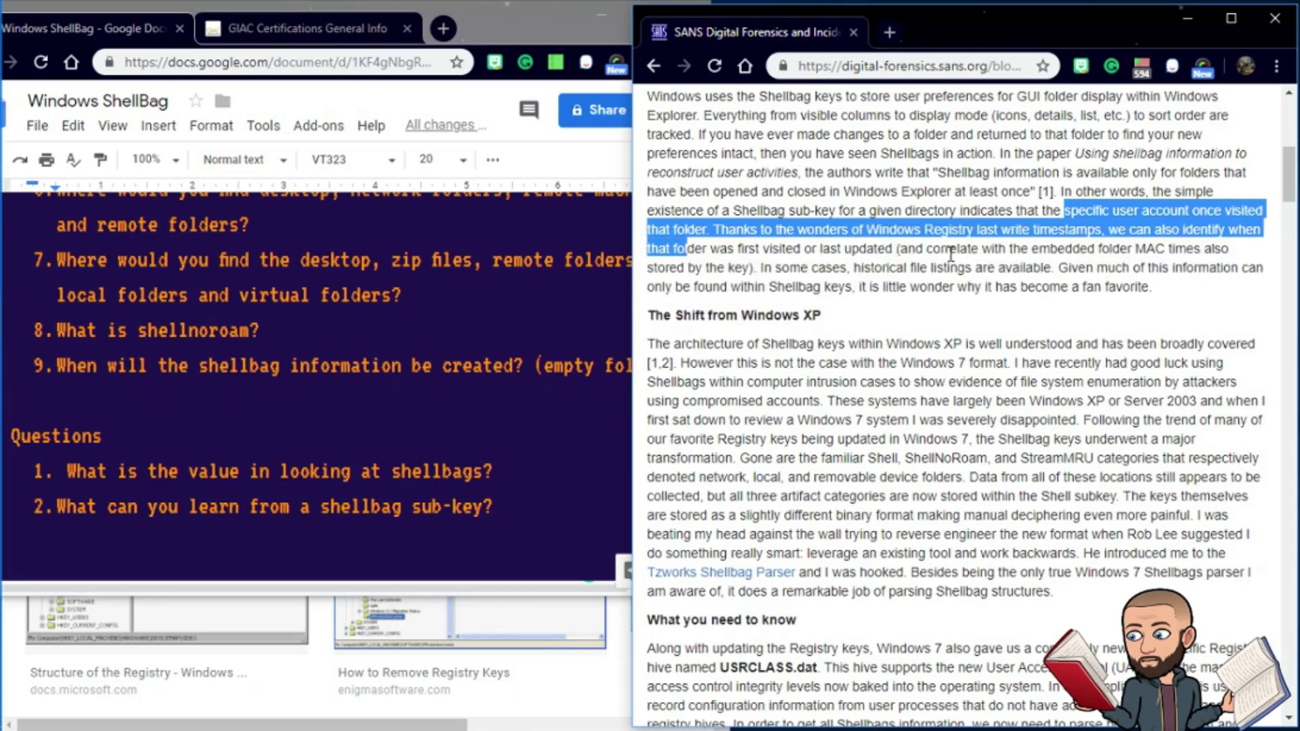
{"action": "left_click", "coordinate": [950, 255]}
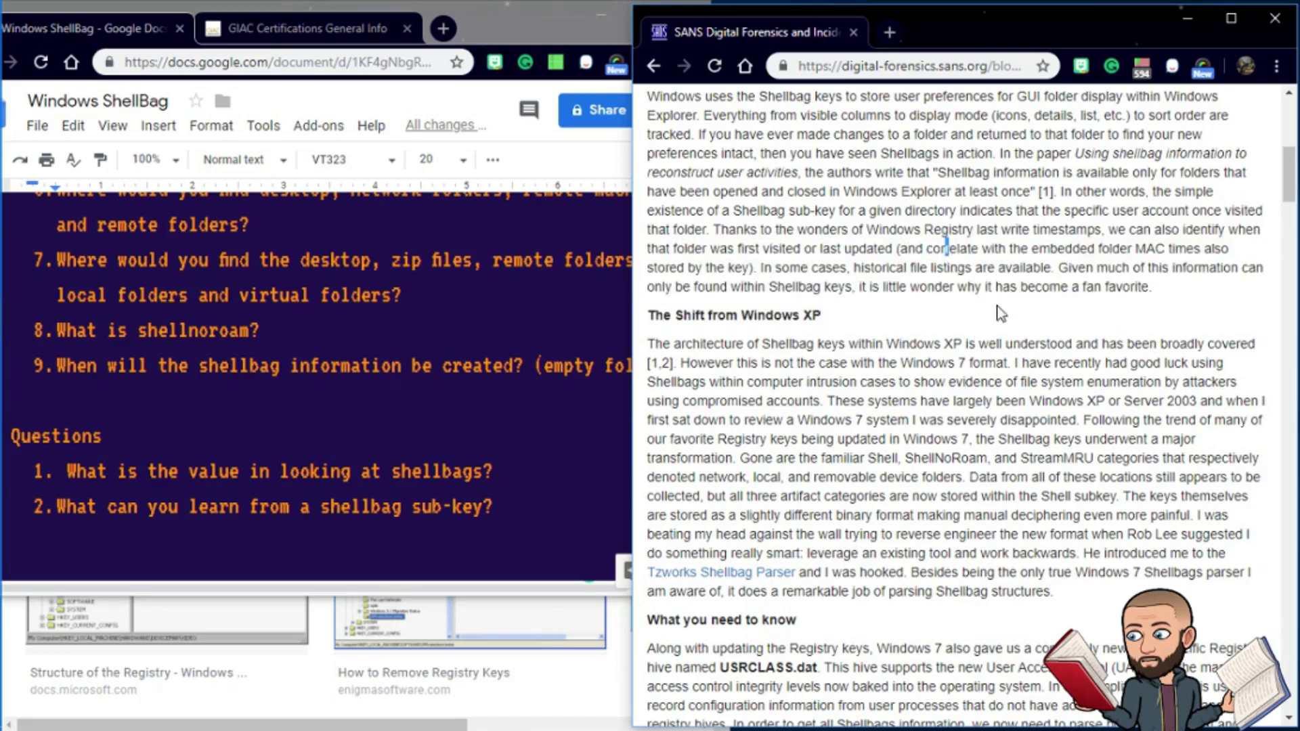
{"action": "left_click_drag", "start_coordinate": [1118, 248], "coordinate": [666, 237]}
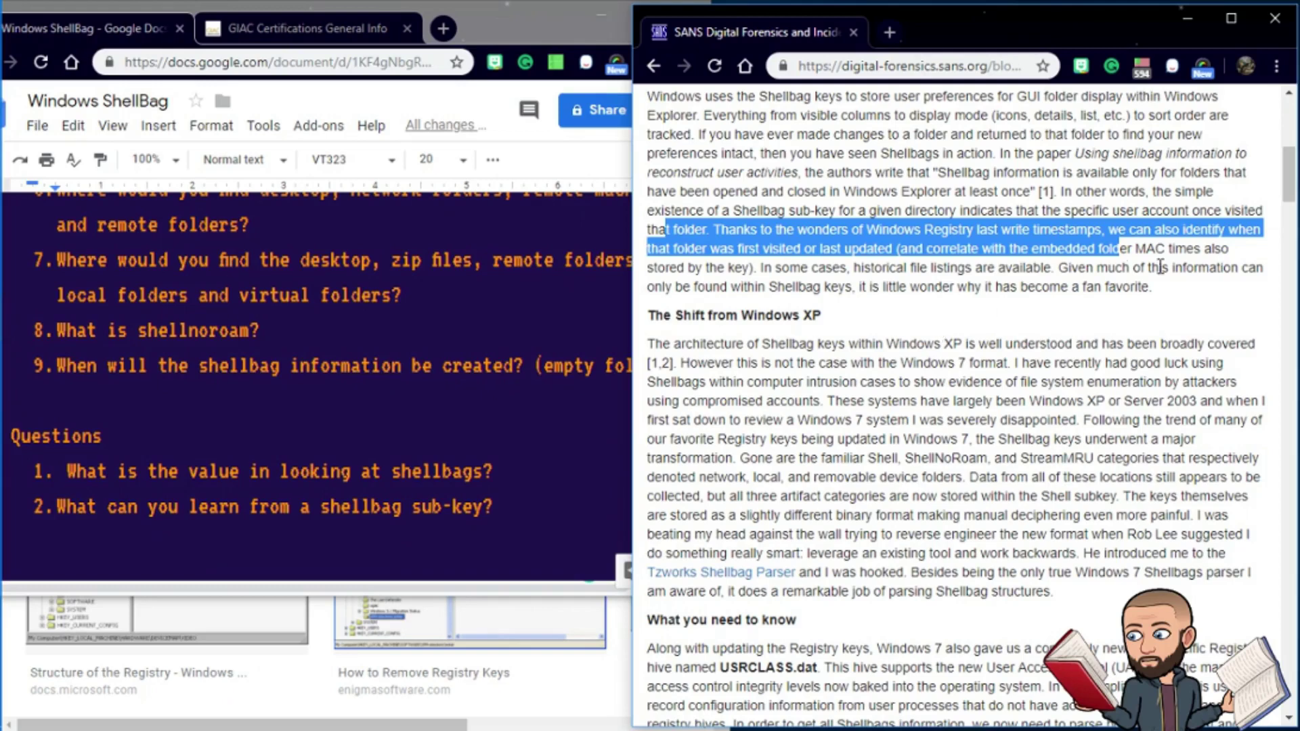
{"action": "double_click", "coordinate": [1151, 248]}
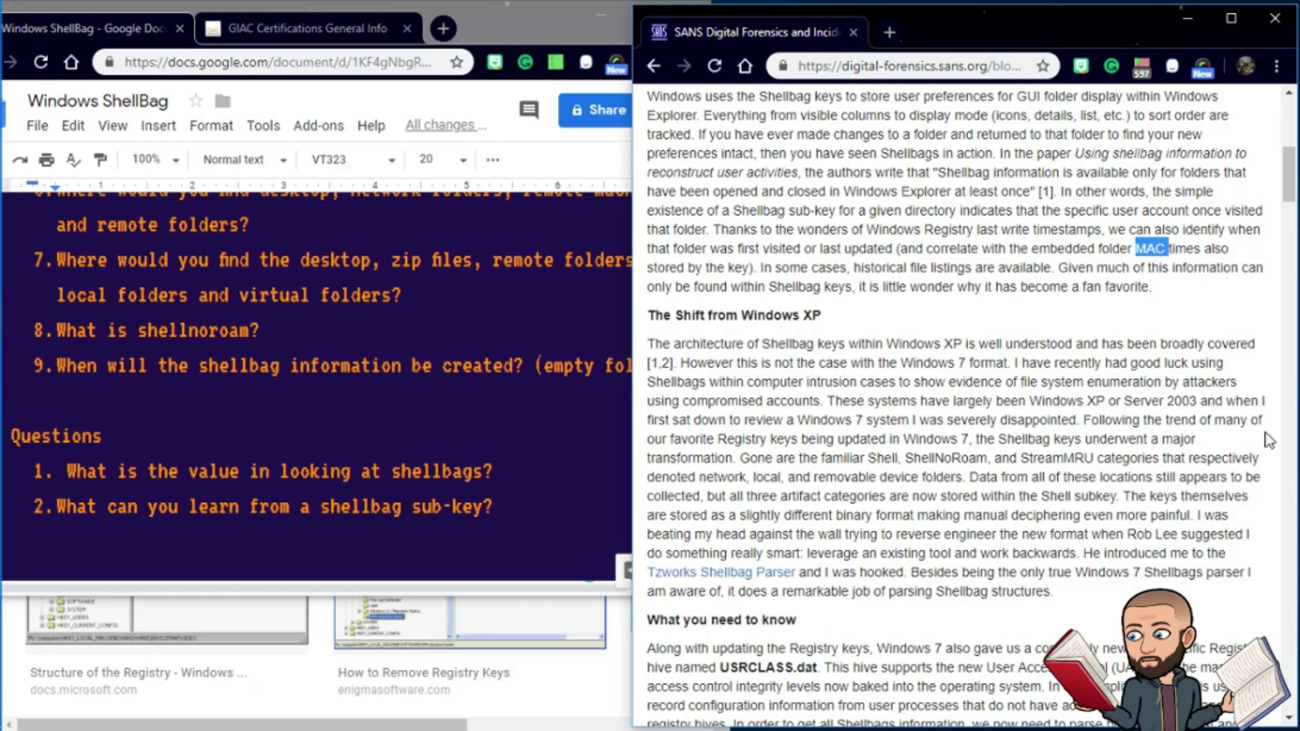
{"action": "left_click_drag", "start_coordinate": [1012, 365], "coordinate": [1226, 366]}
{"action": "left_click_drag", "start_coordinate": [1290, 192], "coordinate": [1289, 207]}
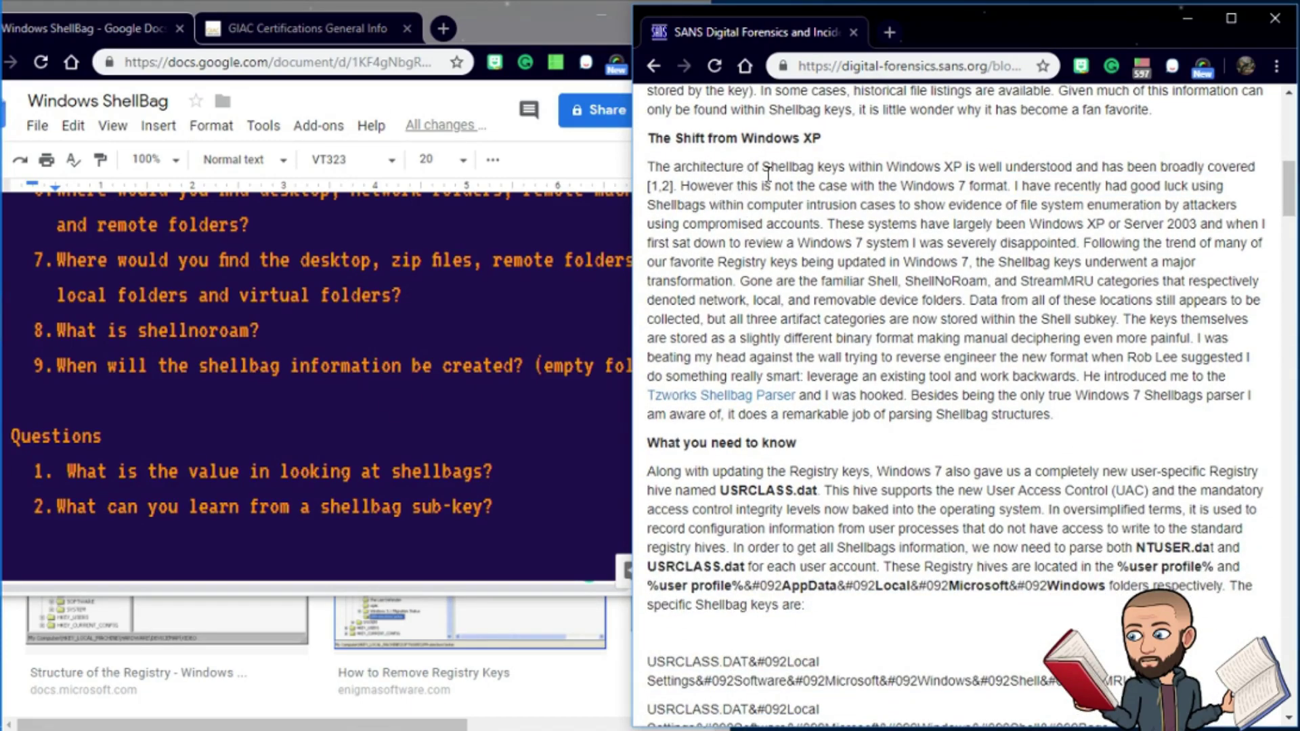
{"action": "mouse_move", "coordinate": [1290, 194]}
{"action": "left_mouse_down"}
{"action": "mouse_move", "coordinate": [1289, 133]}
{"action": "mouse_move", "coordinate": [1288, 175]}
{"action": "left_mouse_up"}
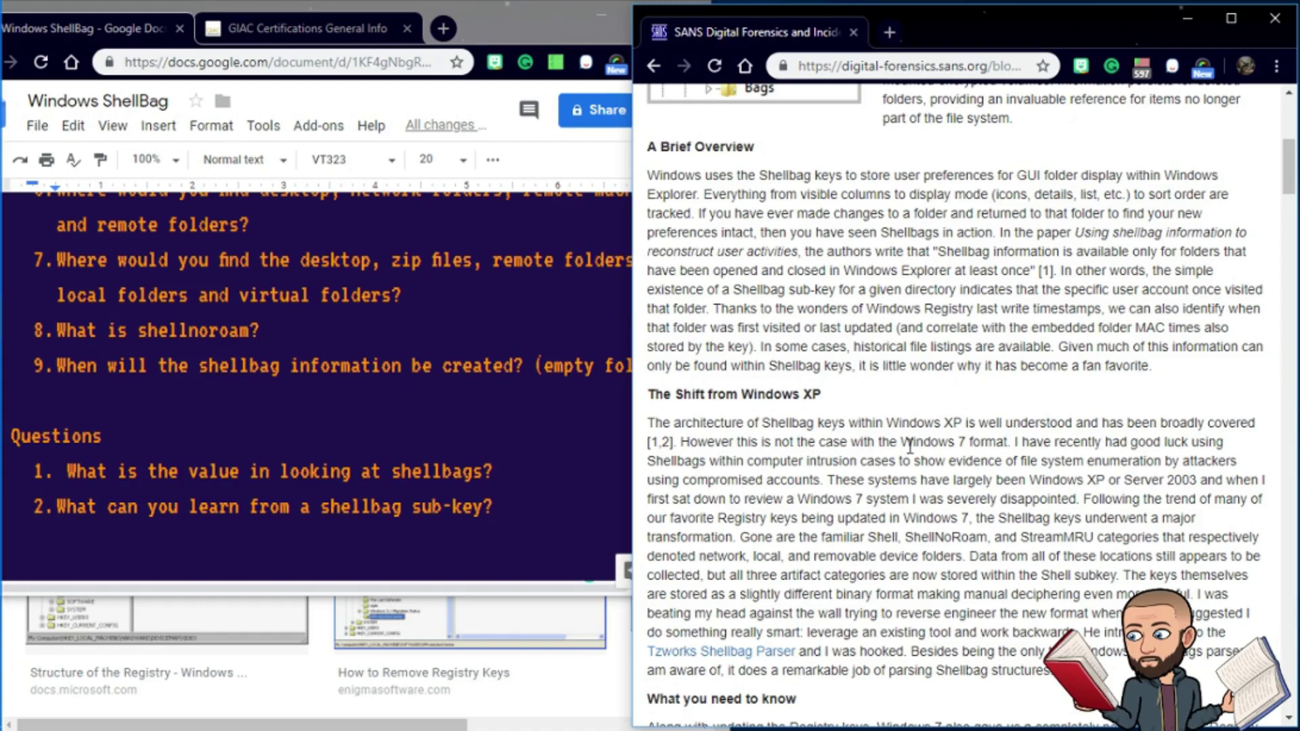
{"action": "left_click_drag", "start_coordinate": [1015, 441], "coordinate": [889, 441]}
{"action": "left_click_drag", "start_coordinate": [1289, 166], "coordinate": [1286, 210]}
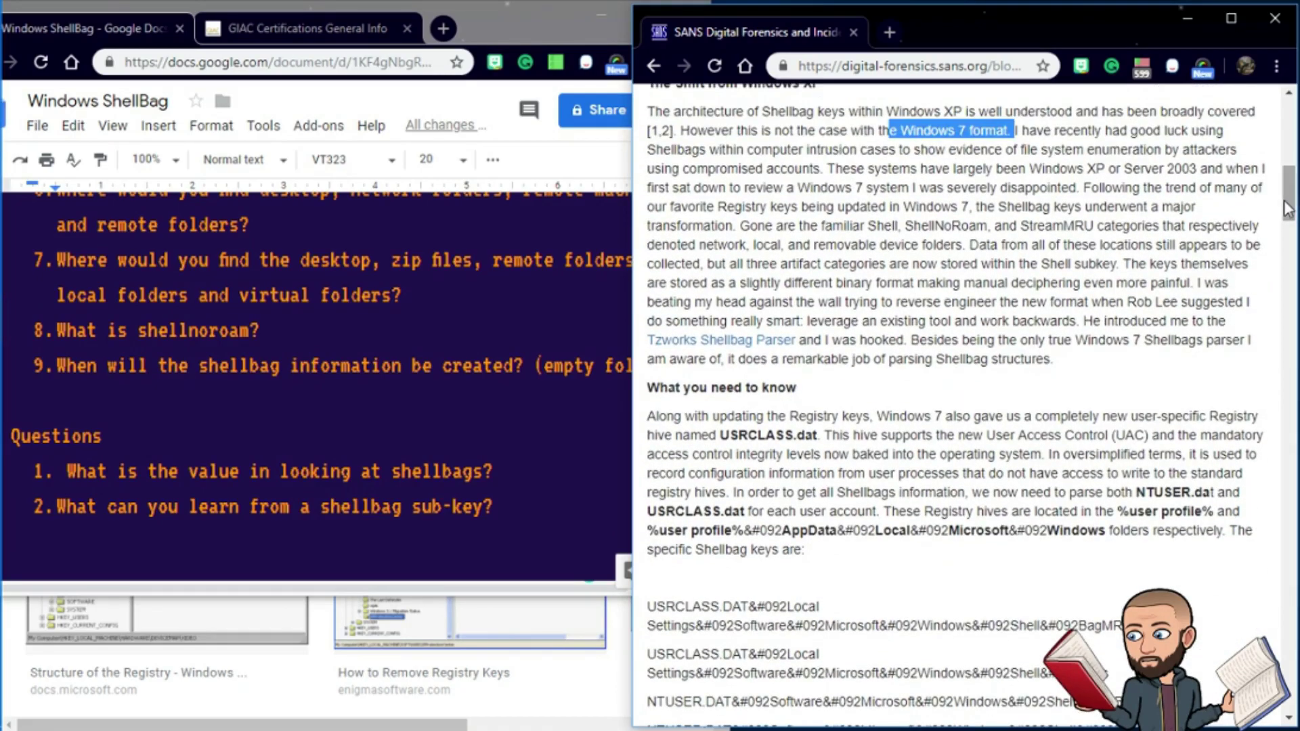
{"action": "left_click", "coordinate": [1045, 140]}
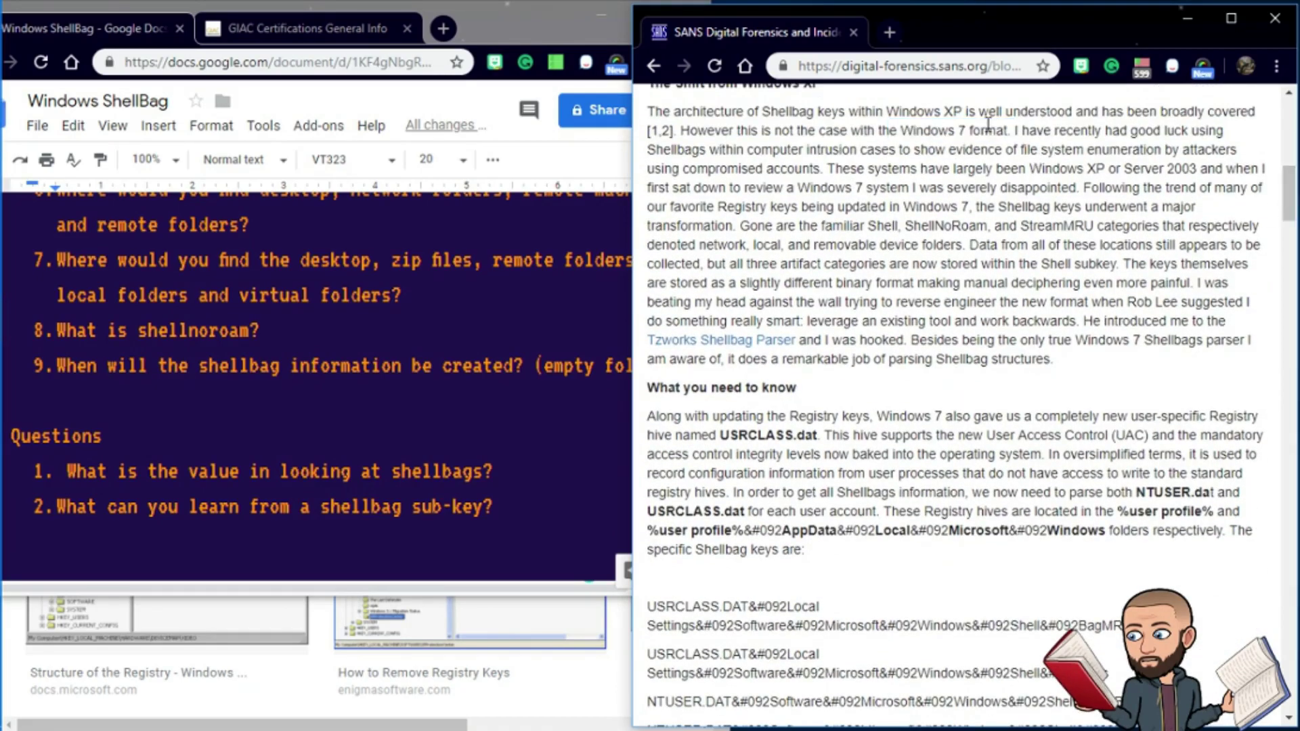
{"action": "left_click_drag", "start_coordinate": [1011, 130], "coordinate": [685, 133]}
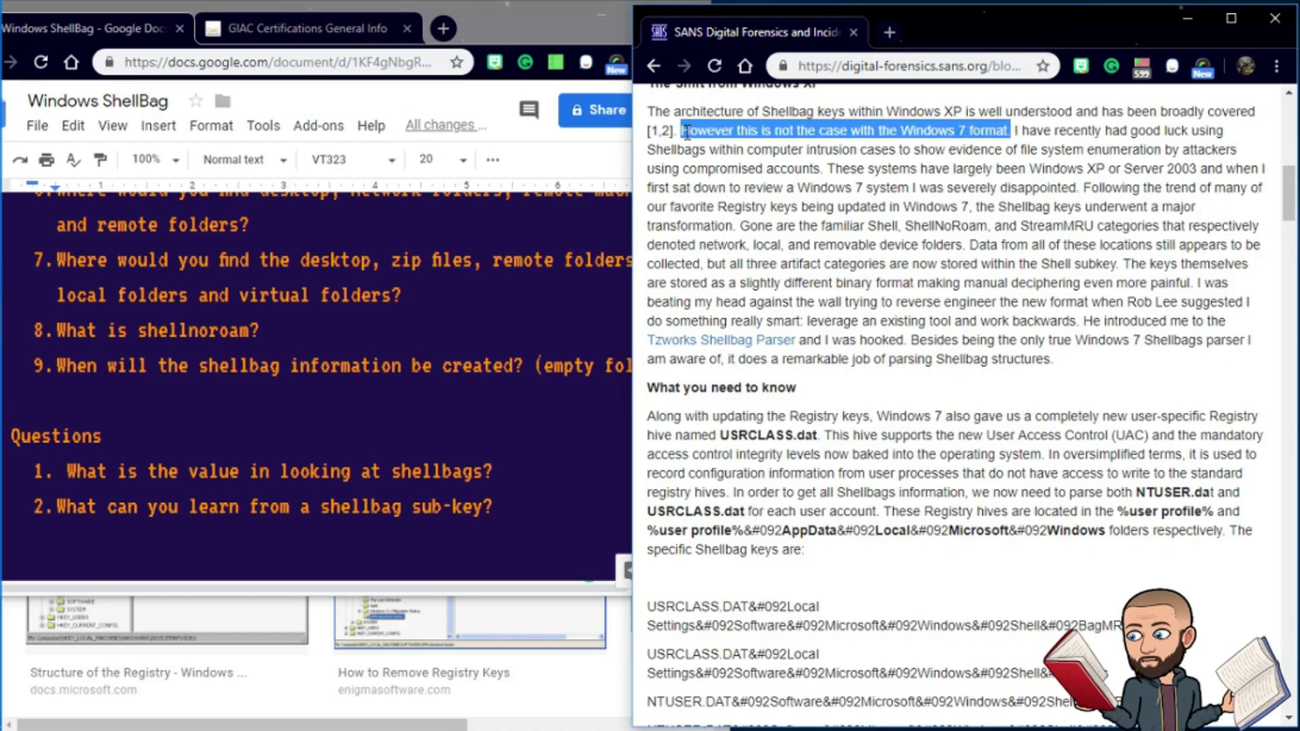
{"action": "left_click_drag", "start_coordinate": [773, 130], "coordinate": [854, 129]}
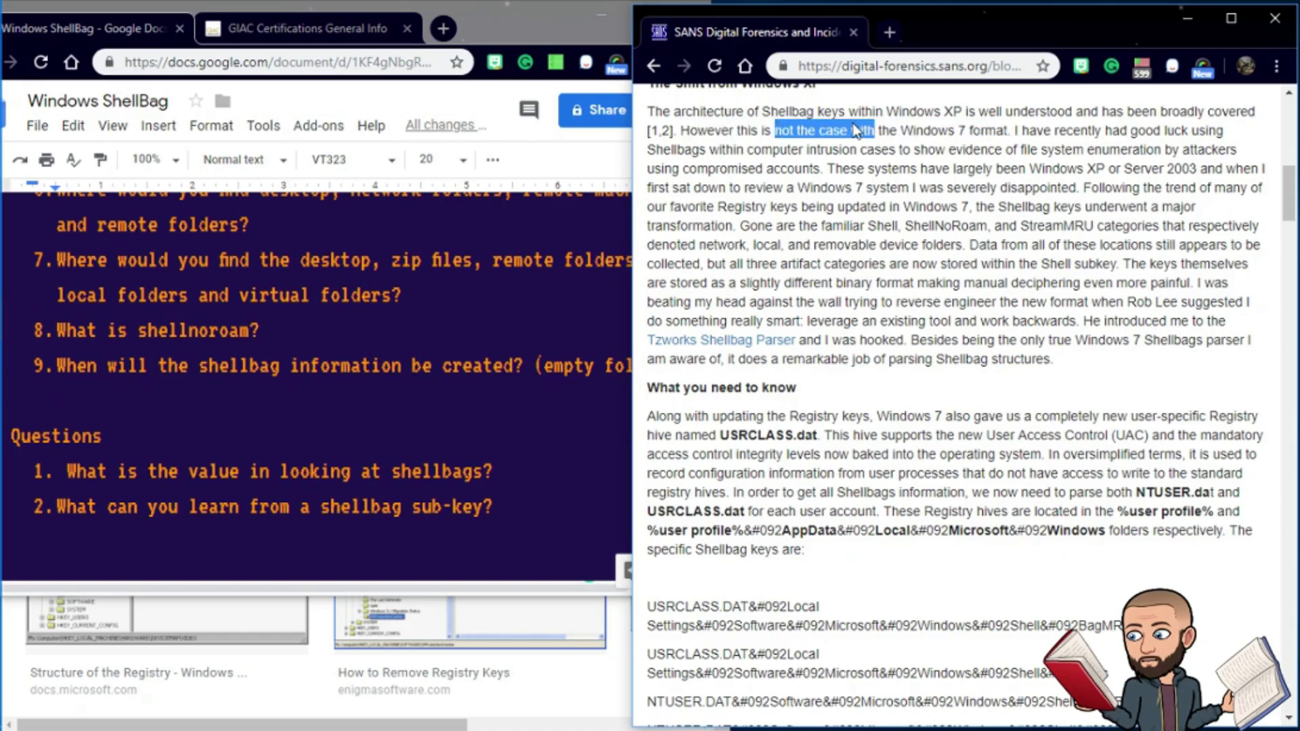
{"action": "left_click_drag", "start_coordinate": [990, 111], "coordinate": [1083, 132]}
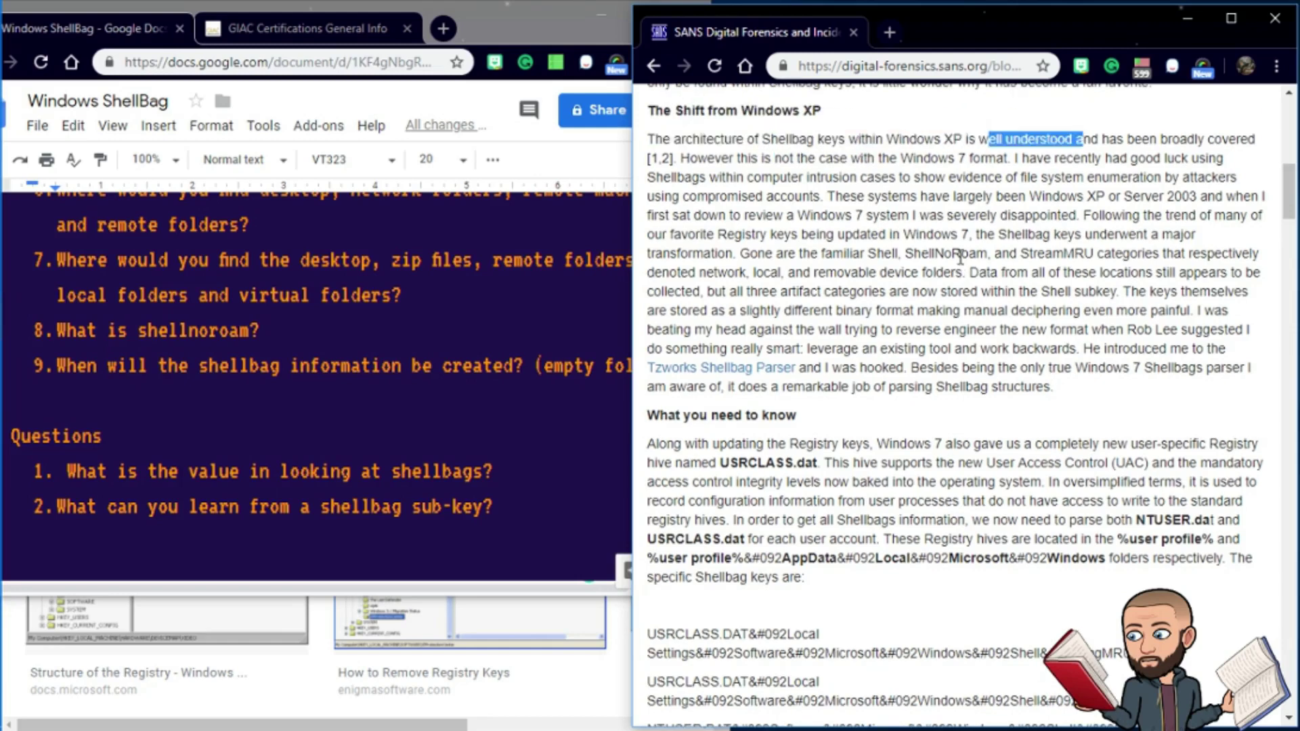
{"action": "left_click", "coordinate": [1031, 203]}
{"action": "left_click_drag", "start_coordinate": [1286, 202], "coordinate": [1286, 206]}
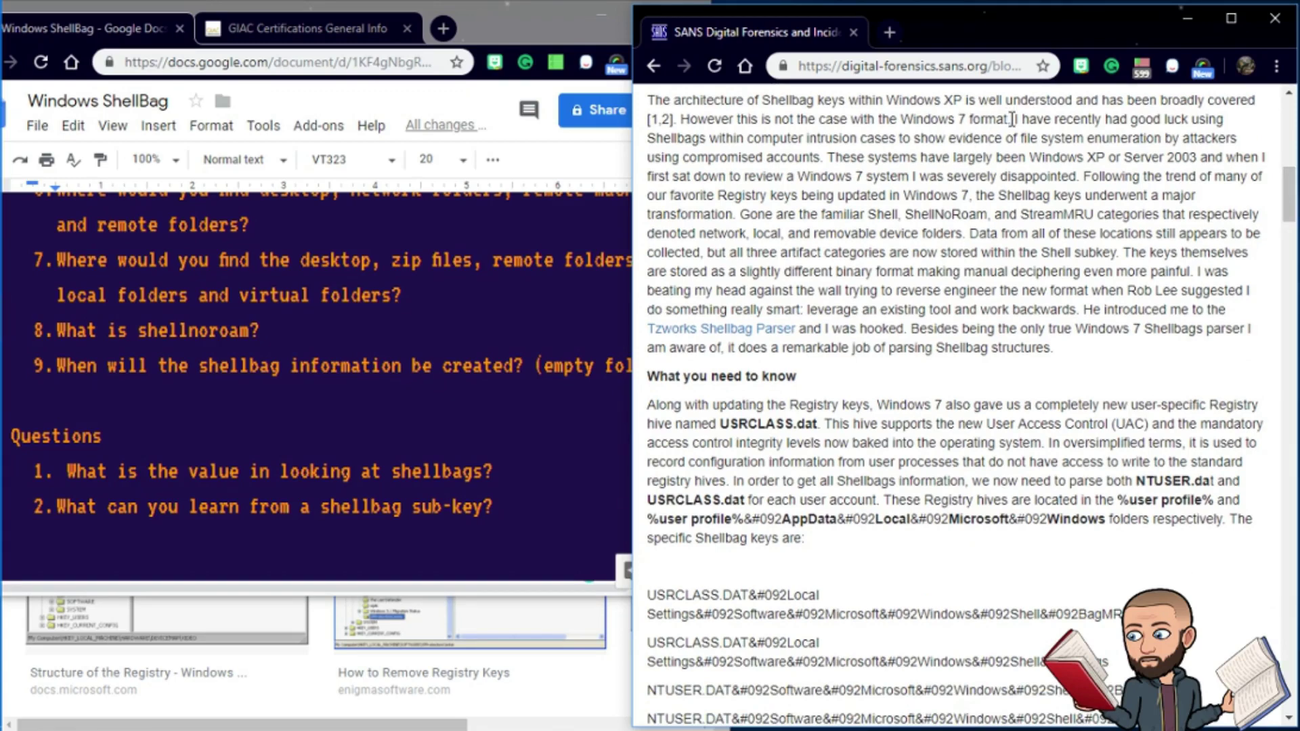
{"action": "left_click_drag", "start_coordinate": [1013, 119], "coordinate": [828, 161]}
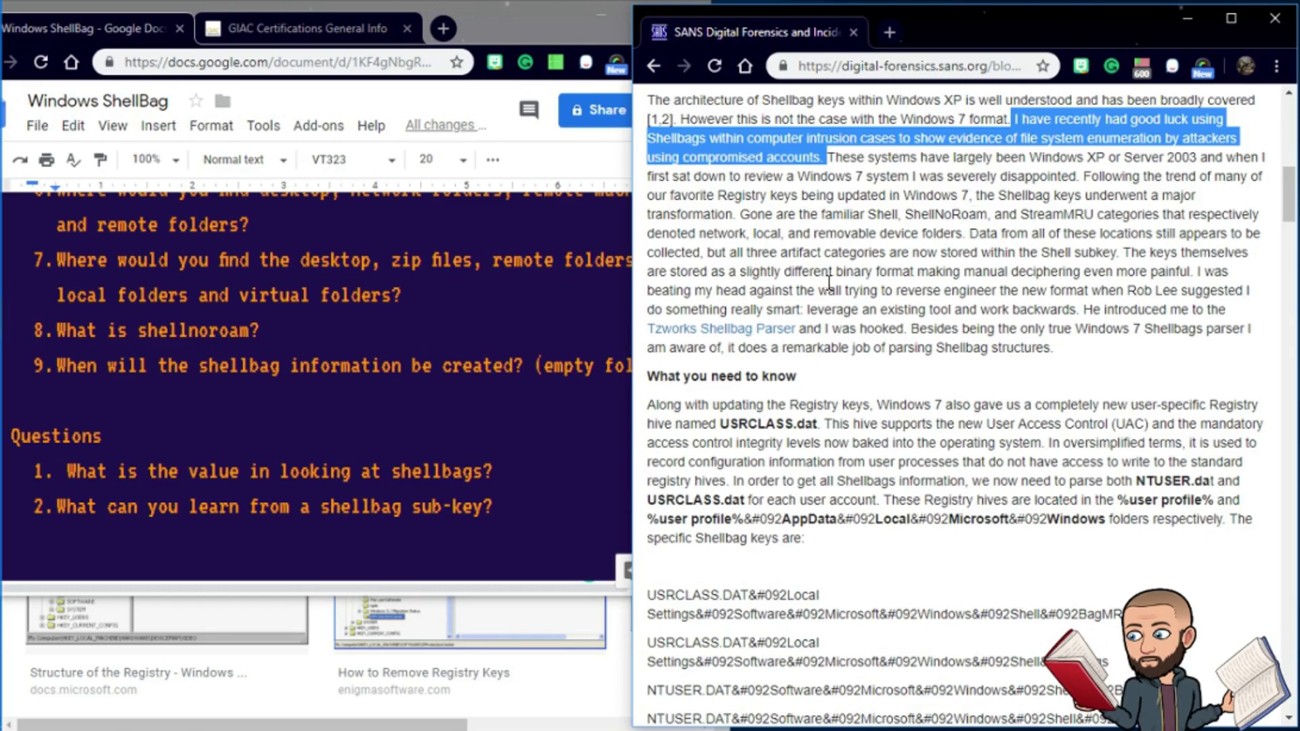
{"action": "left_click_drag", "start_coordinate": [739, 214], "coordinate": [994, 214]}
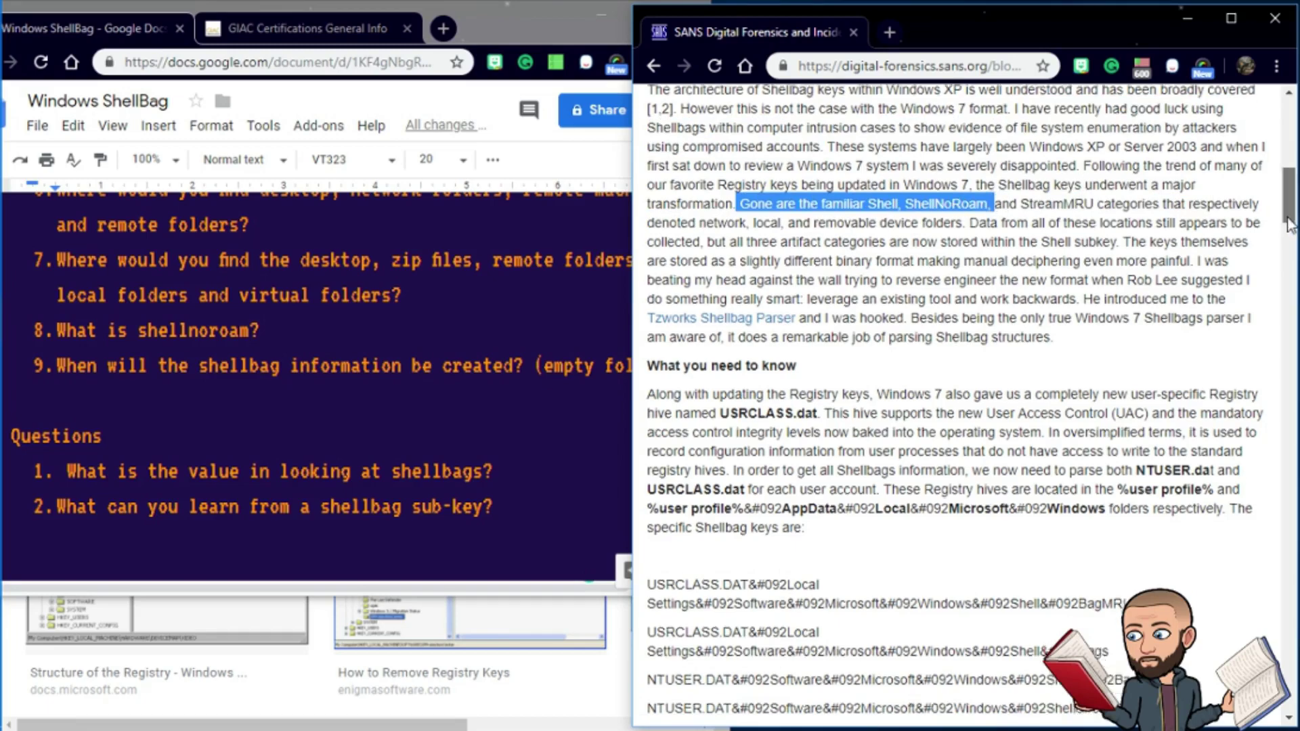
{"action": "mouse_move", "coordinate": [1291, 220]}
{"action": "left_mouse_down"}
{"action": "mouse_move", "coordinate": [1292, 237]}
{"action": "mouse_move", "coordinate": [1292, 226]}
{"action": "left_mouse_up"}
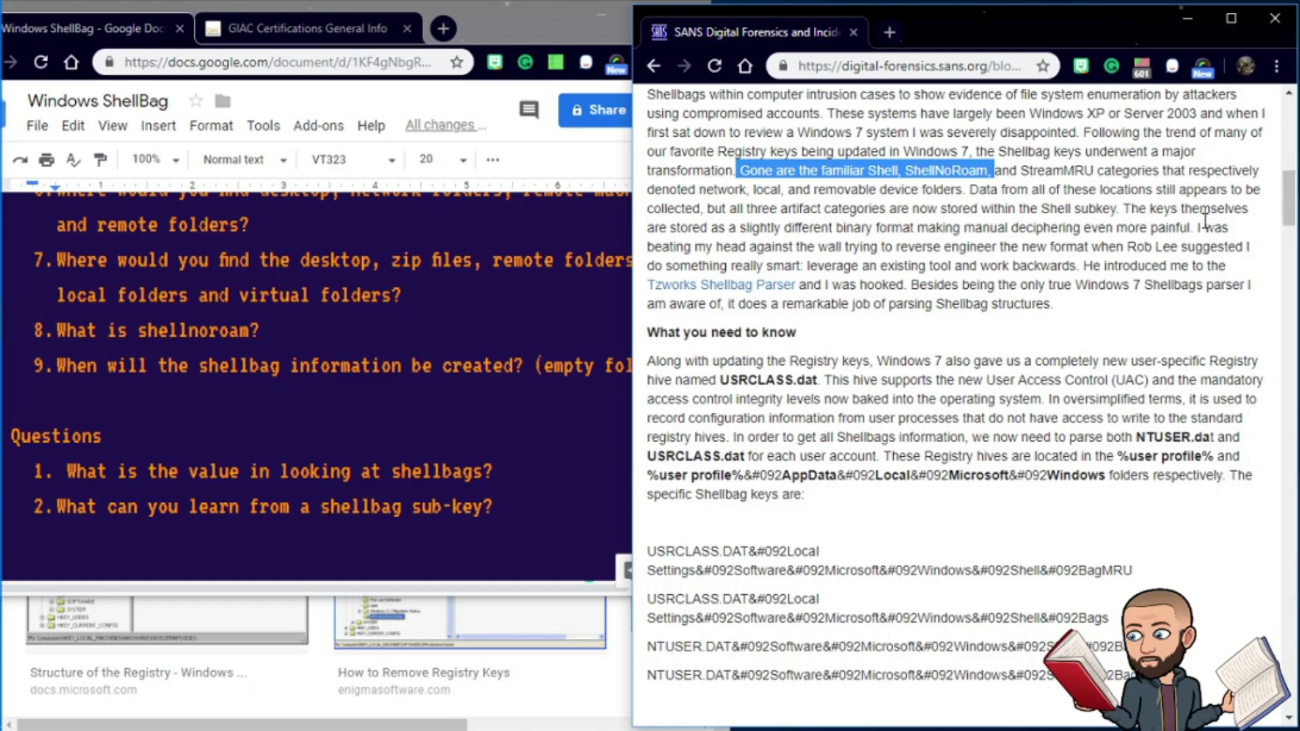
{"action": "left_click", "coordinate": [1154, 222]}
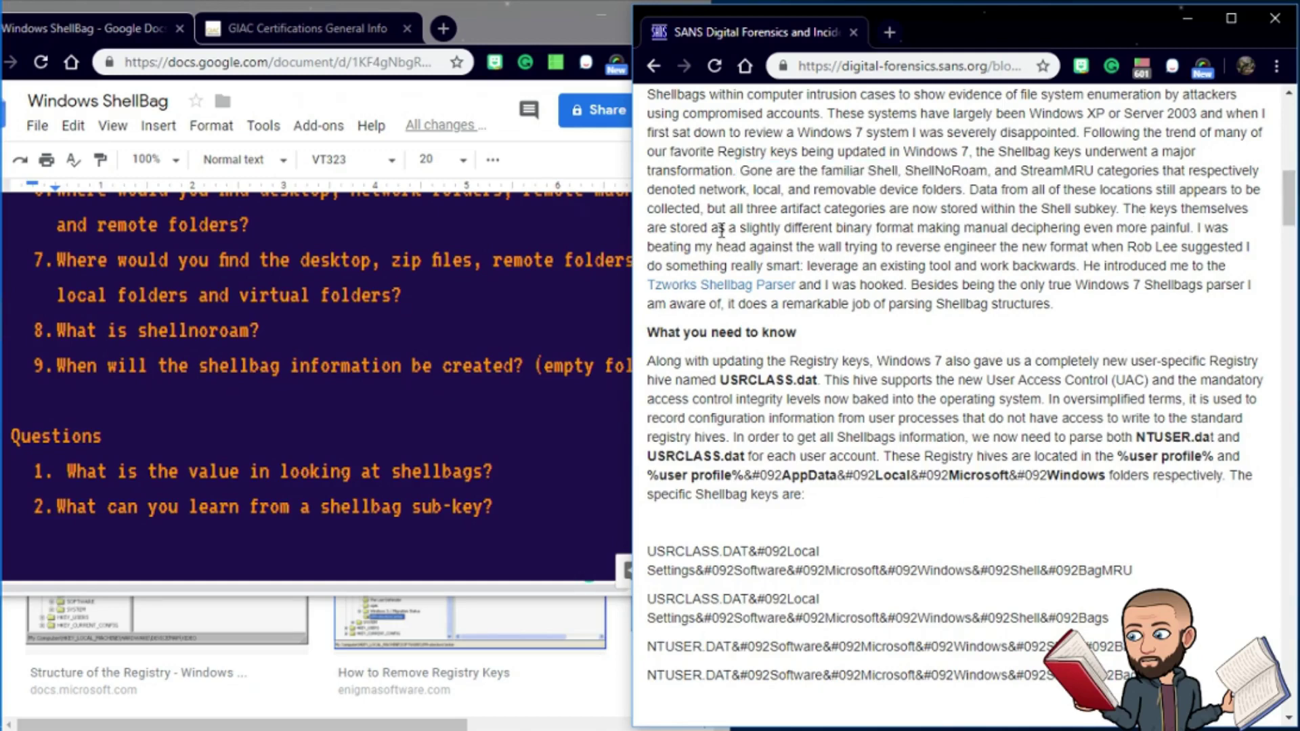
{"action": "left_click_drag", "start_coordinate": [717, 228], "coordinate": [918, 228]}
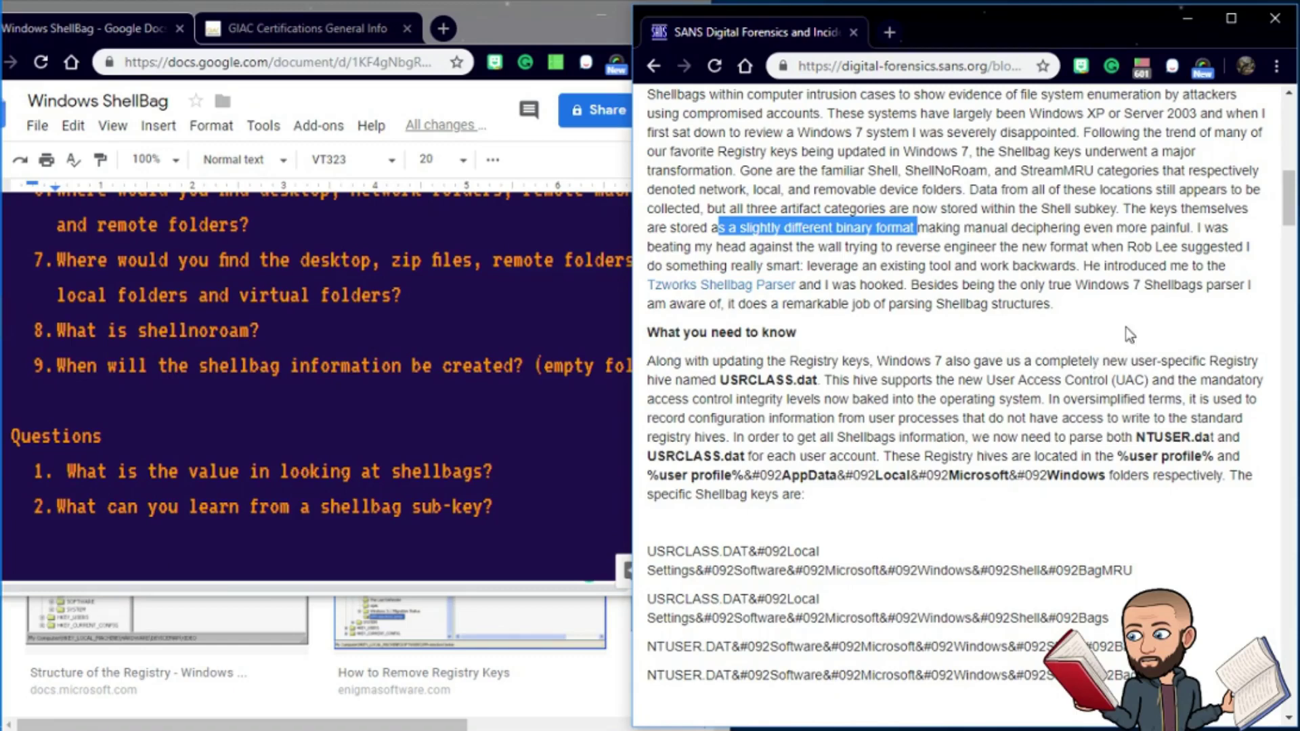
{"action": "scroll", "coordinate": [1286, 222], "scroll_direction": "down", "scroll_amount": 1}
Step: Read past the reverse-engineering paragraph down to the TZworks Sbag parsing section
{"action": "scroll", "coordinate": [1286, 222], "scroll_direction": "down", "scroll_amount": 1}
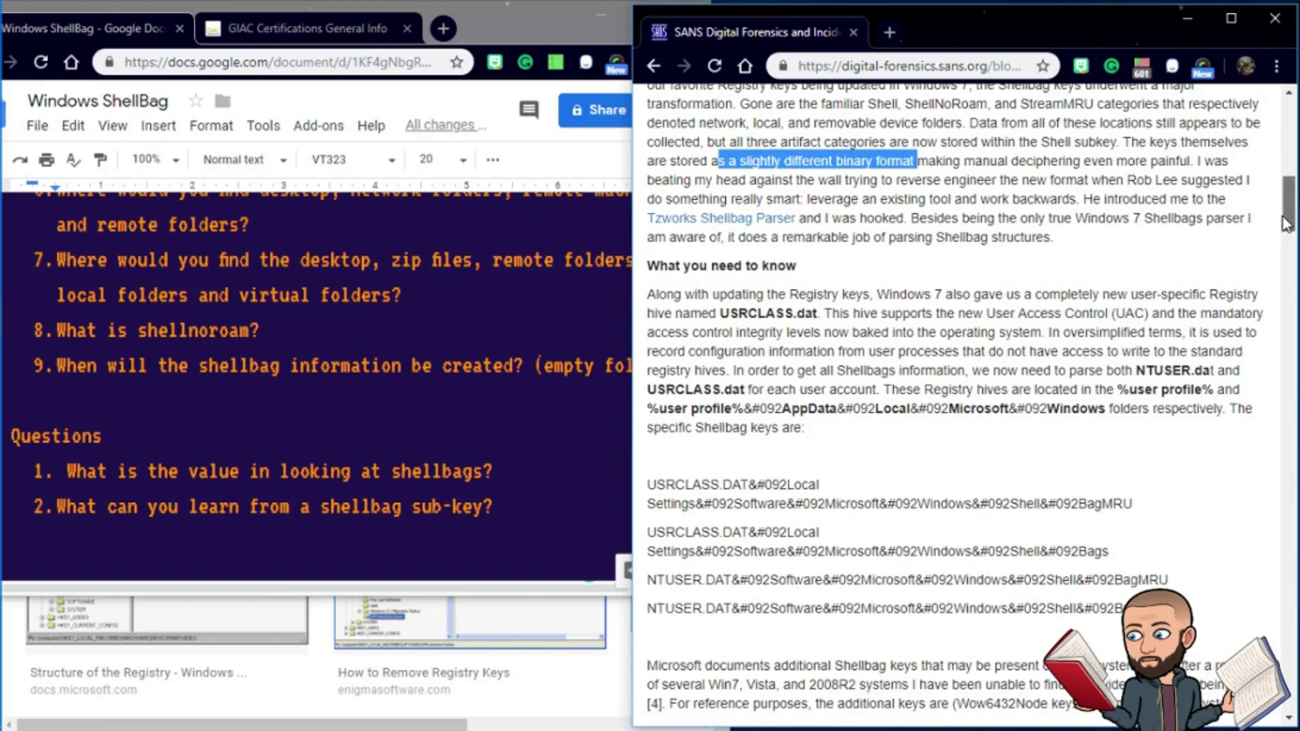
{"action": "left_click", "coordinate": [1183, 173]}
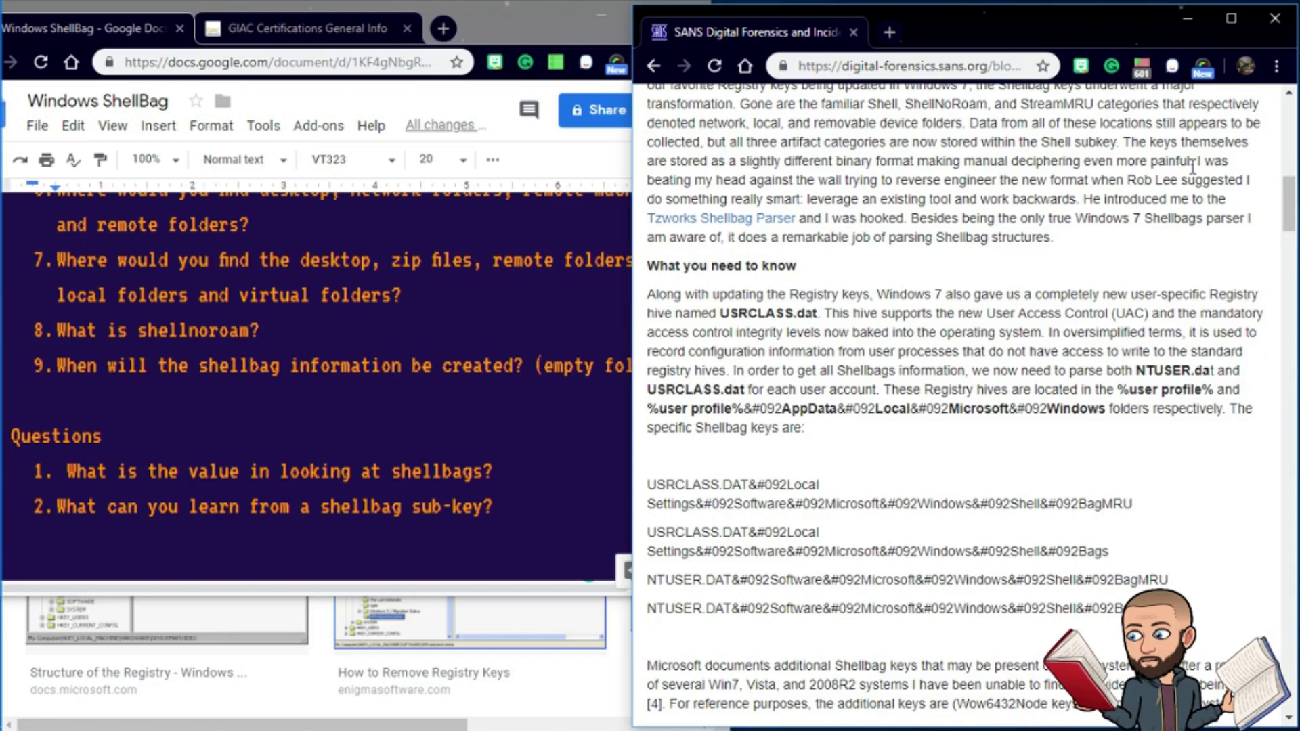
{"action": "left_click_drag", "start_coordinate": [1195, 160], "coordinate": [1081, 269]}
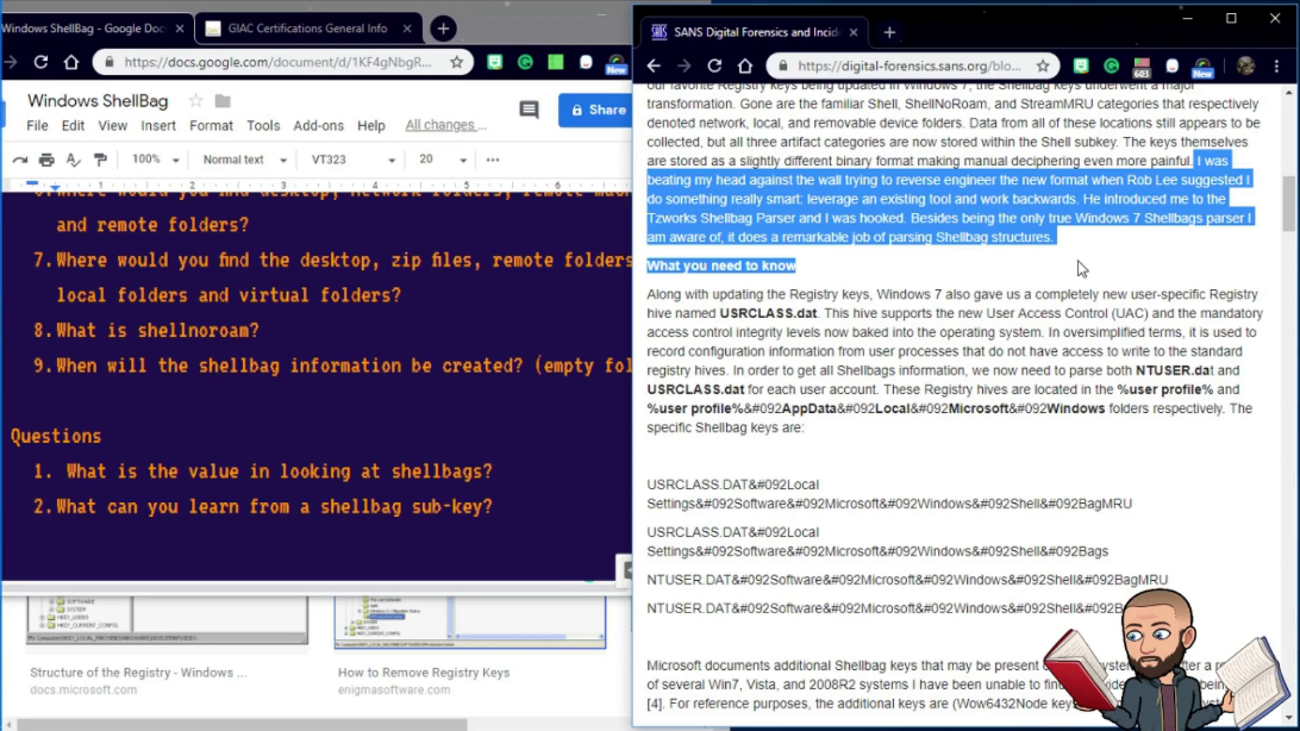
{"action": "left_click", "coordinate": [914, 272]}
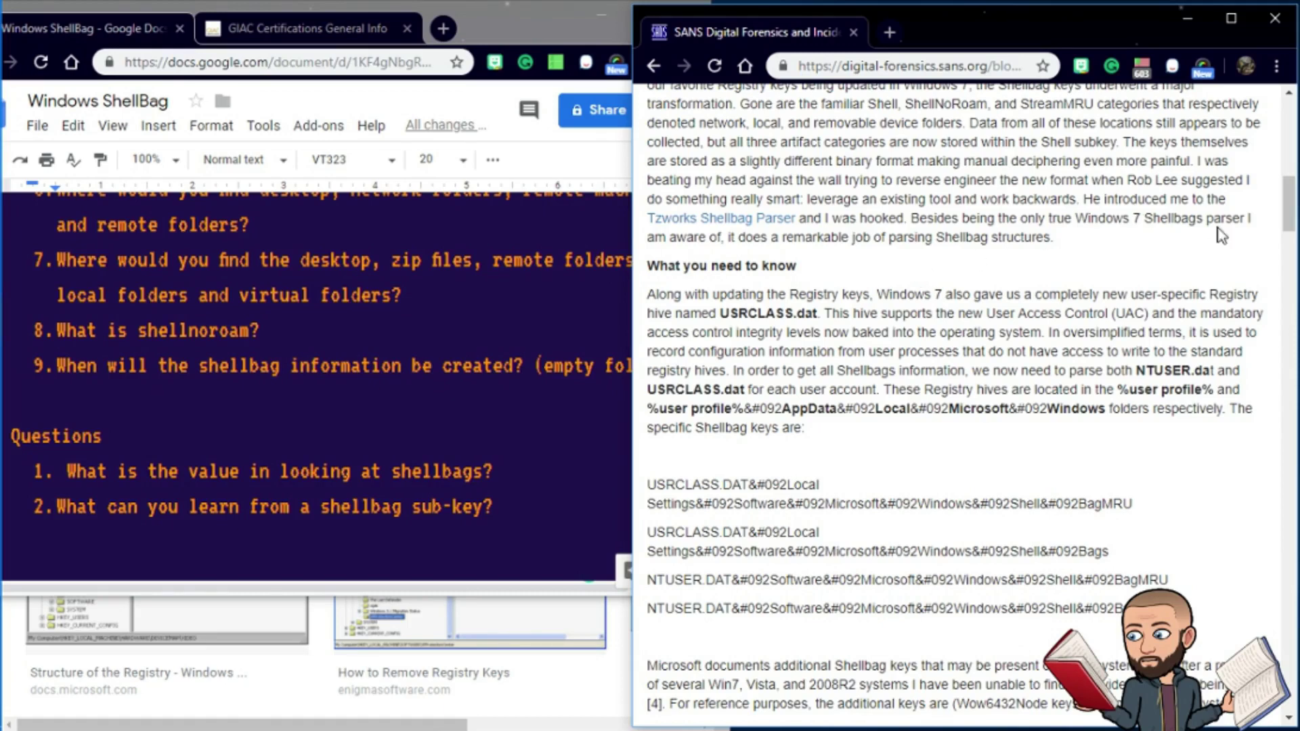
{"action": "left_click_drag", "start_coordinate": [1289, 221], "coordinate": [1290, 287]}
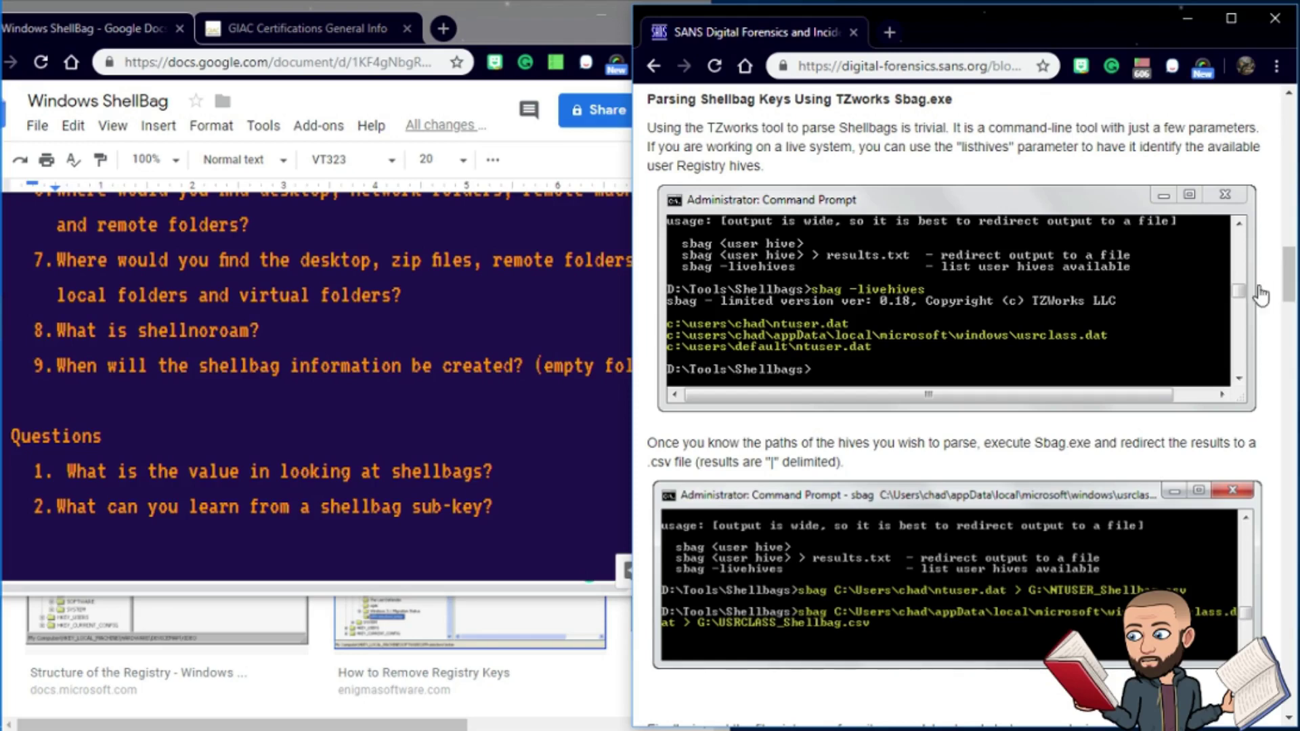
{"action": "scroll", "coordinate": [1292, 287], "scroll_direction": "down", "scroll_amount": 2}
{"action": "left_click_drag", "start_coordinate": [1291, 287], "coordinate": [1295, 319]}
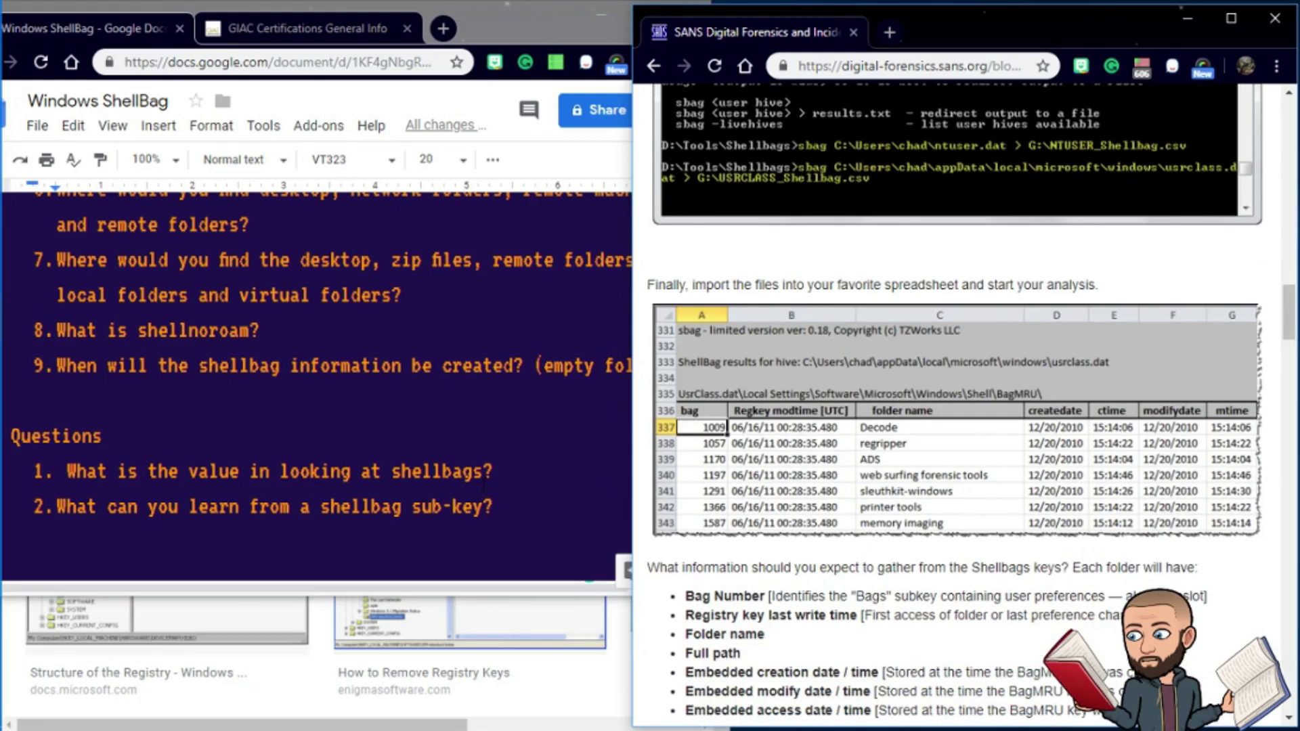
Step: Start question 3 in the doc with 'What can the TZ'
{"action": "left_click", "coordinate": [527, 505]}
{"action": "key", "text": "Return"}
{"action": "type", "text": "What can the TZ"}
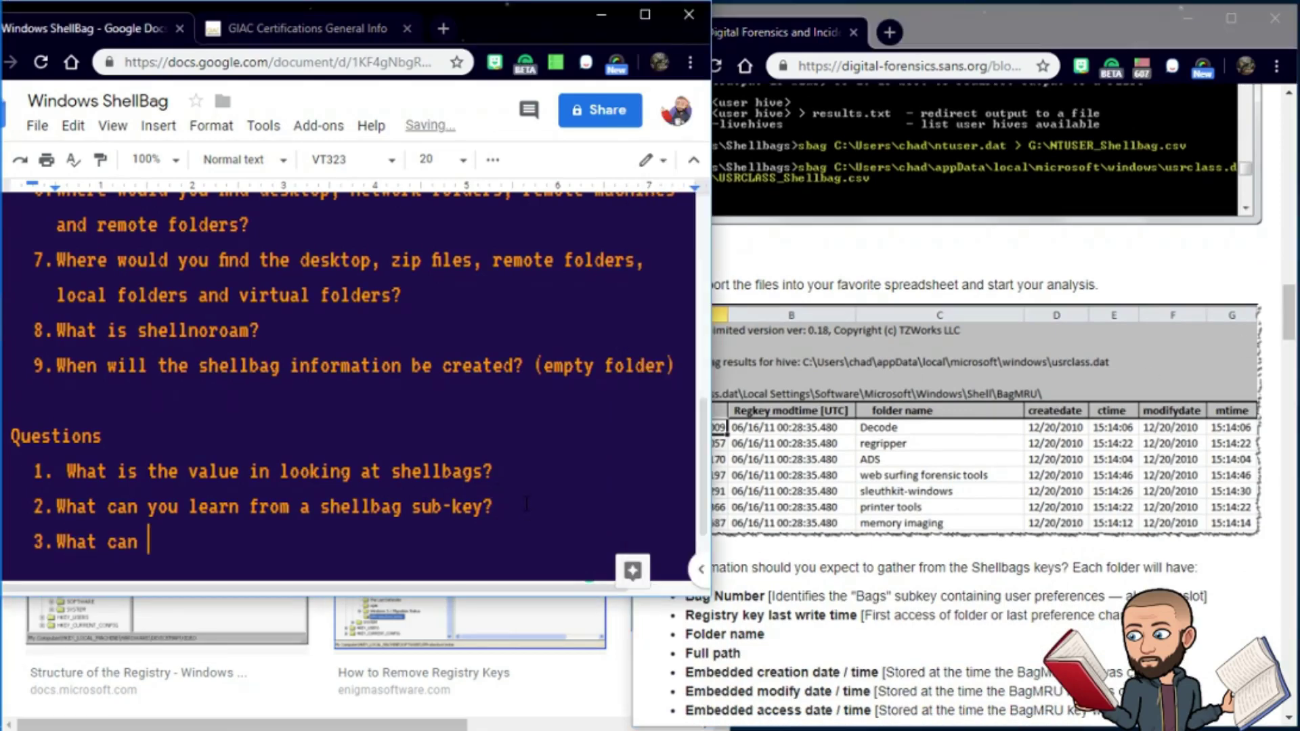
Step: Finish question 3, asking what the TZwoks tool does and what 'parse' means here
{"action": "left_click", "coordinate": [1021, 259]}
{"action": "scroll", "coordinate": [1021, 259], "scroll_direction": "up", "scroll_amount": 4}
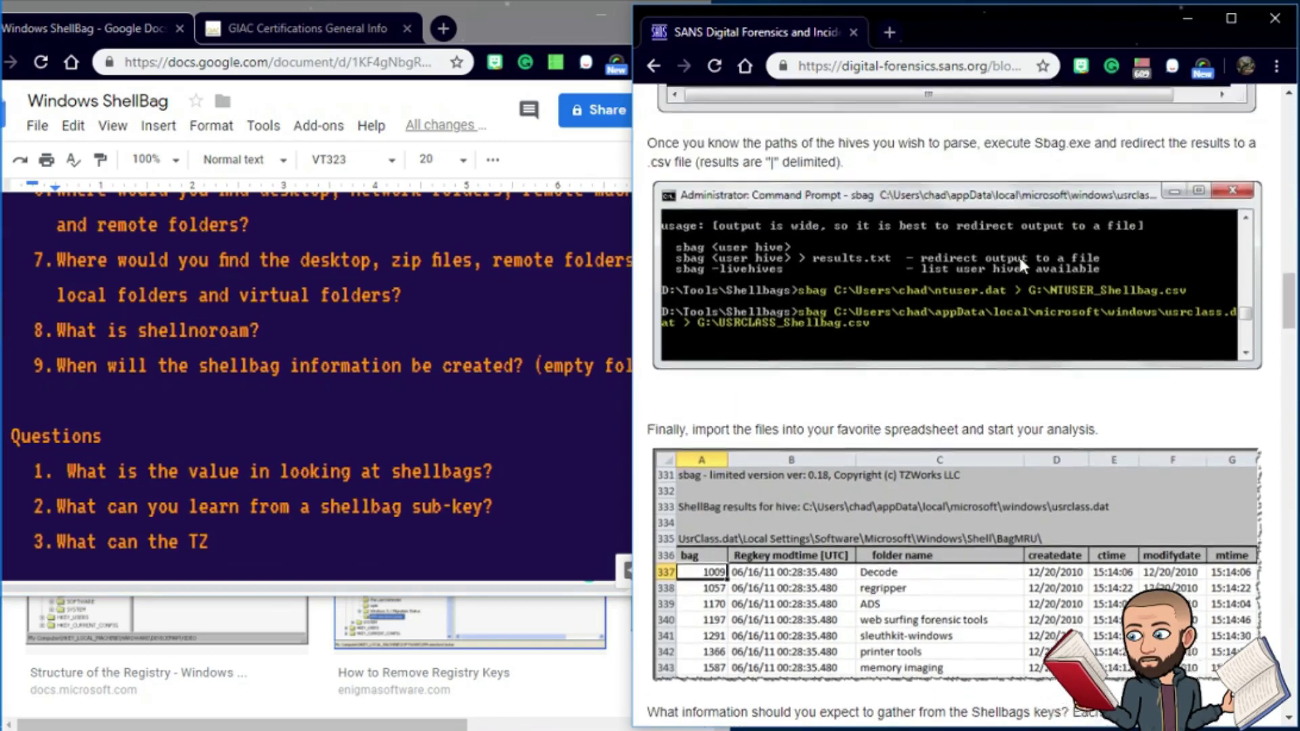
{"action": "left_click", "coordinate": [219, 544]}
{"action": "type", "text": "woks t"}
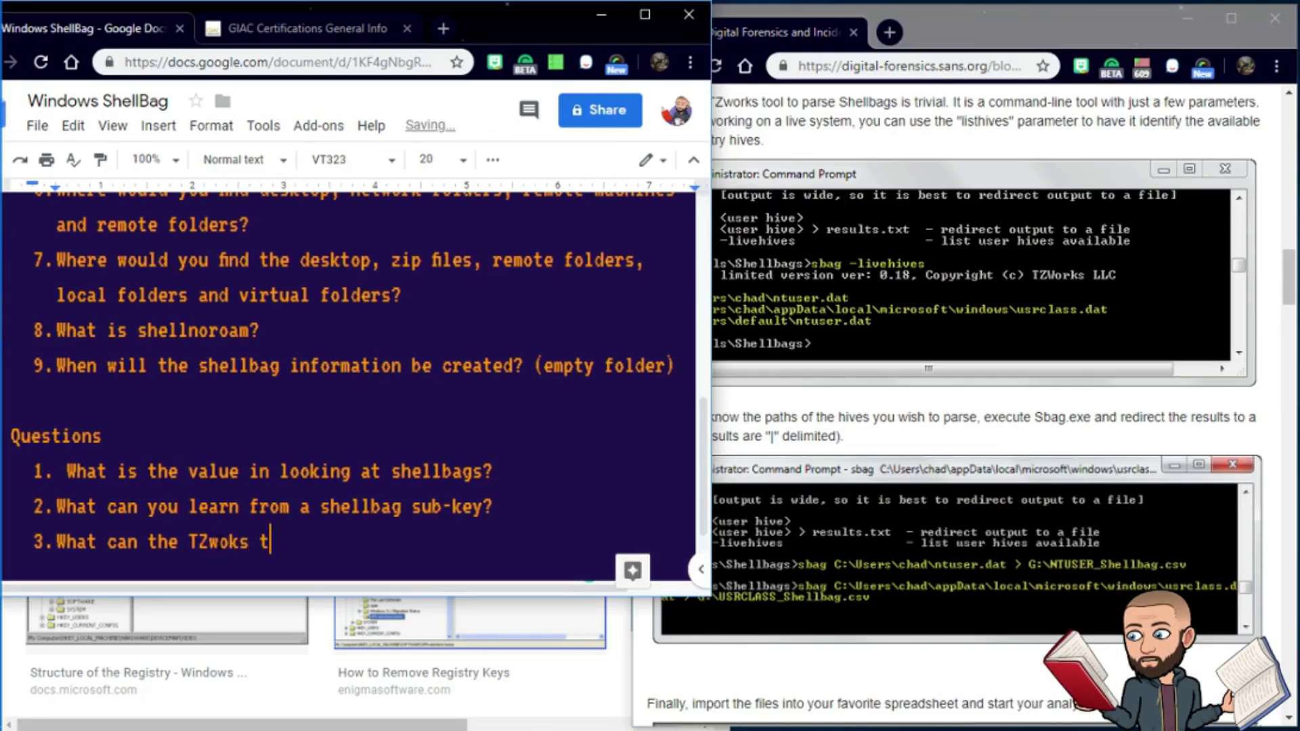
{"action": "type", "text": "ool do? In"}
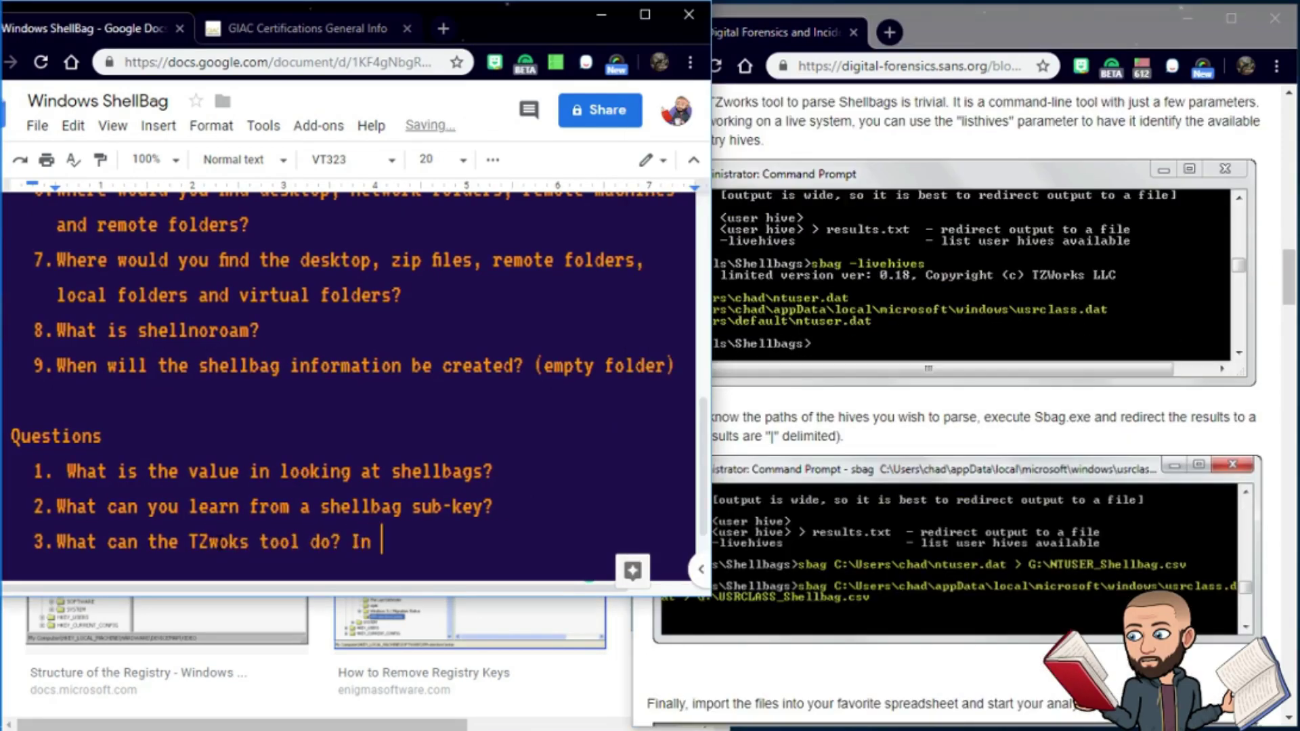
{"action": "type", "text": "this case wh"}
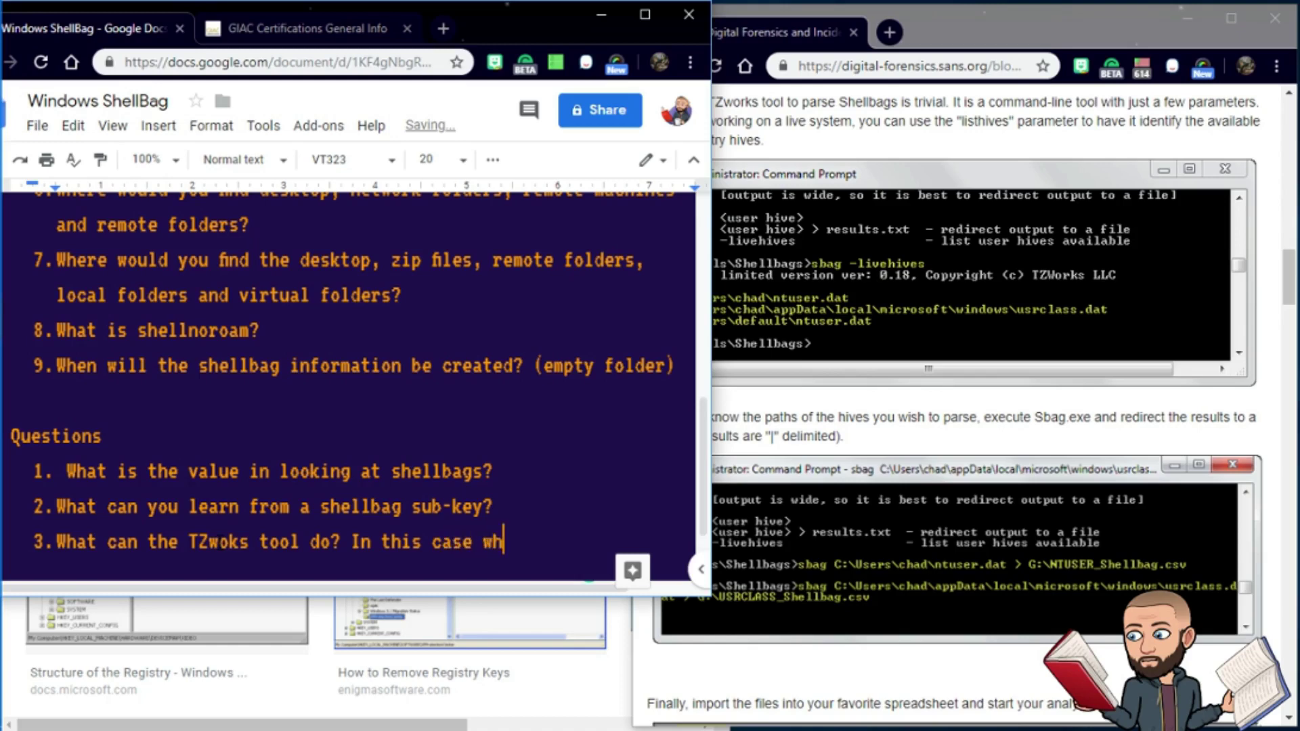
{"action": "type", "text": "at does it mean to \"parse?\""}
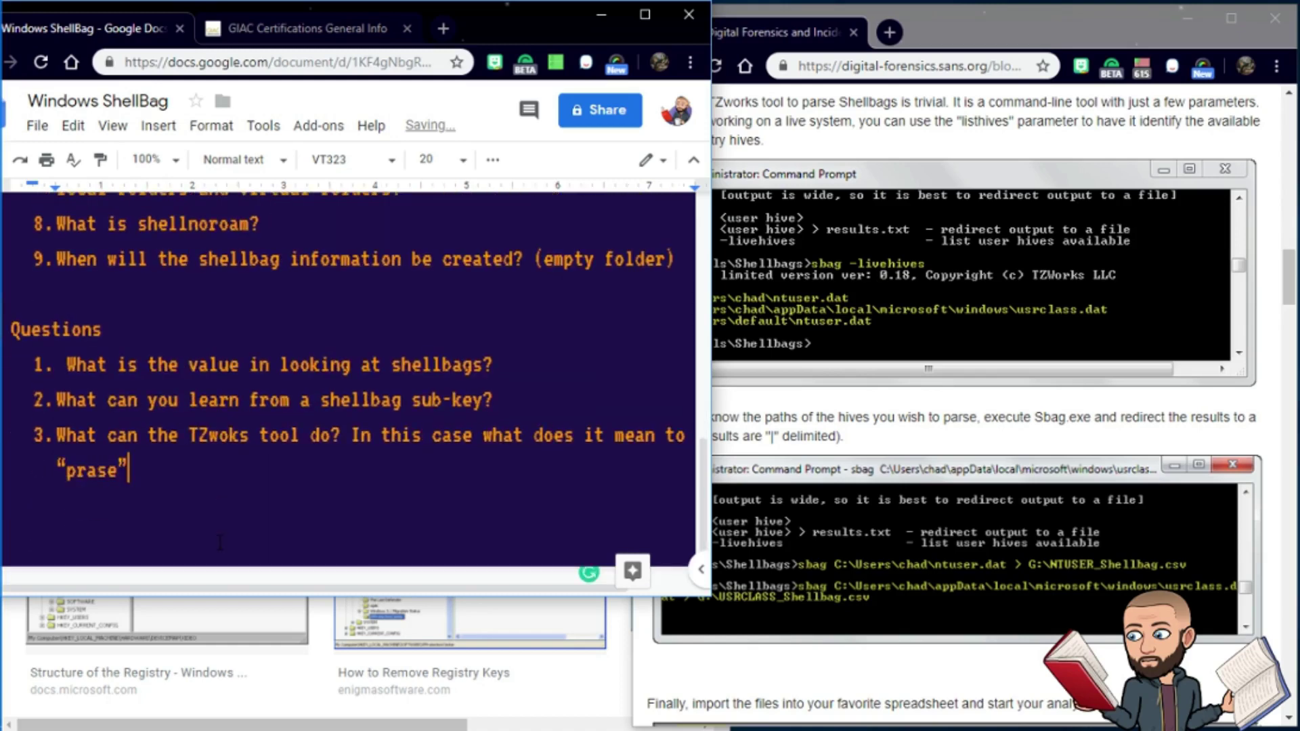
{"action": "left_click", "coordinate": [1289, 283]}
Step: Skim the SANS article's reader comments, return to its top, then go back to the ShellBag doc
{"action": "left_click_drag", "start_coordinate": [1289, 282], "coordinate": [1291, 340]}
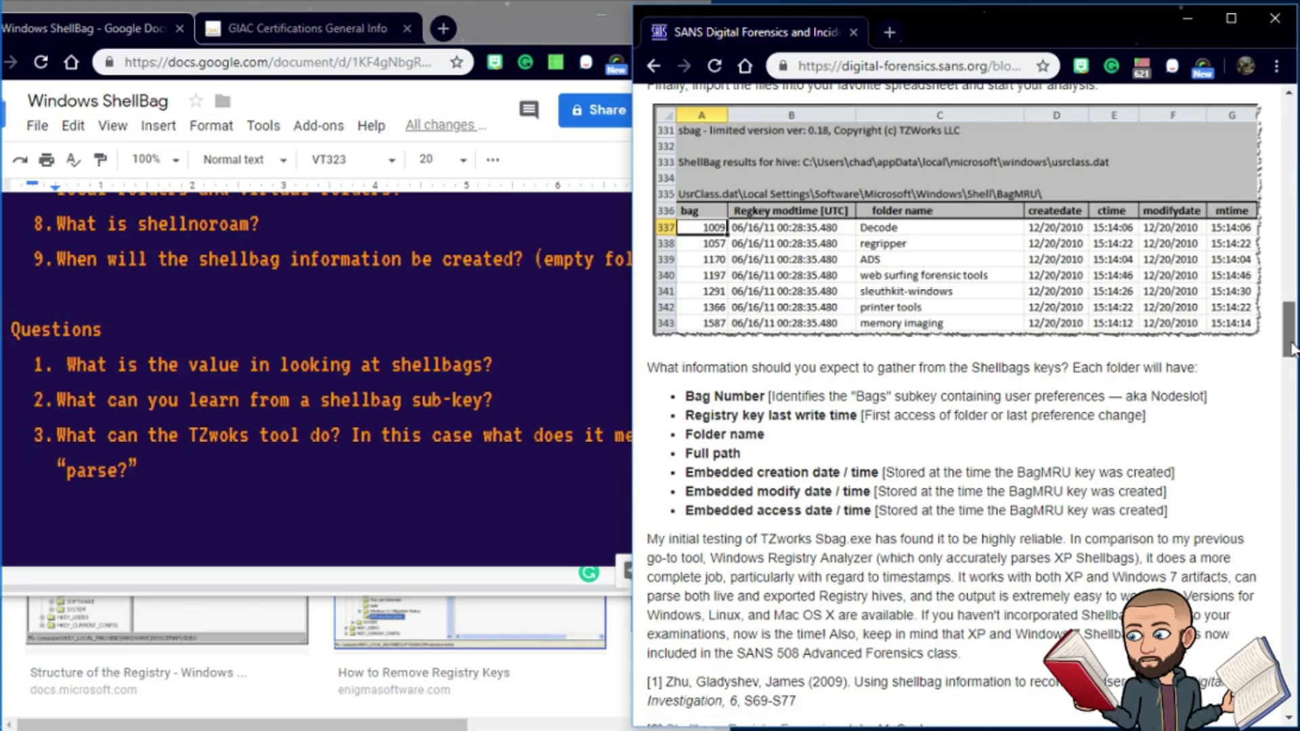
{"action": "left_click_drag", "start_coordinate": [1293, 326], "coordinate": [1295, 420]}
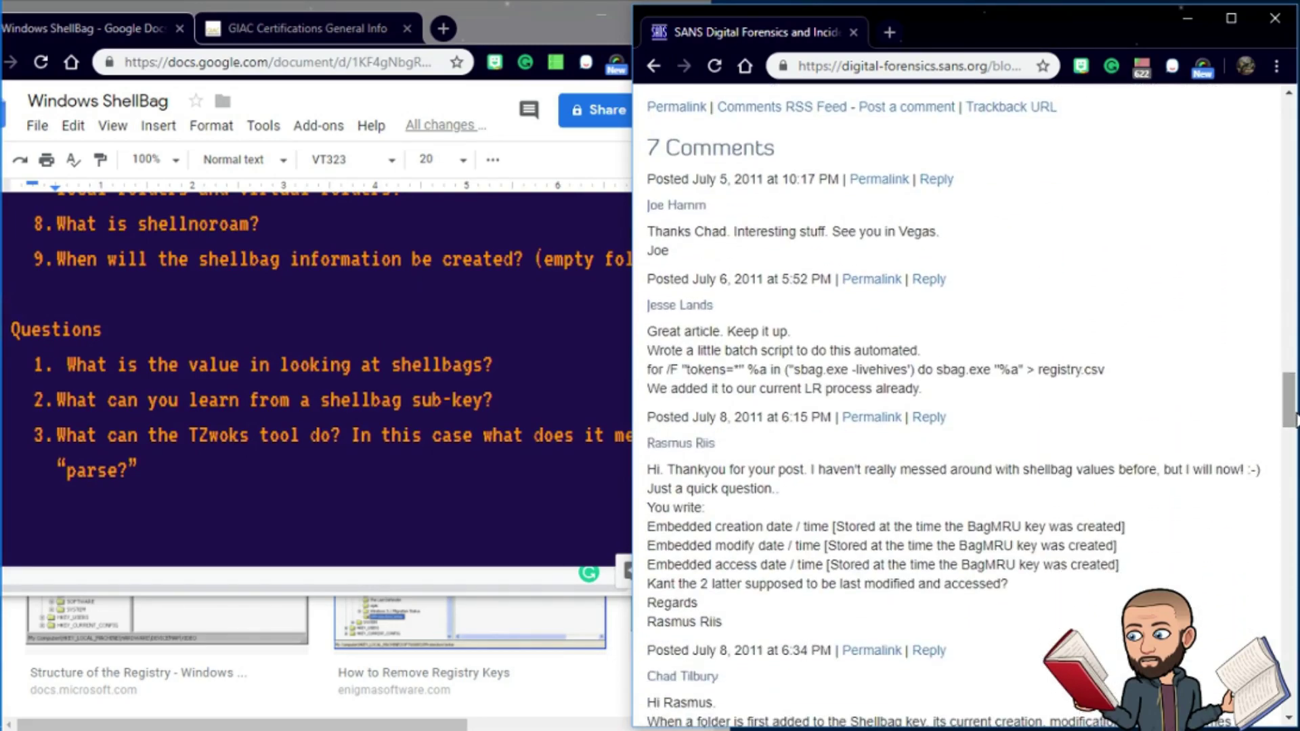
{"action": "left_click_drag", "start_coordinate": [1290, 420], "coordinate": [1289, 433]}
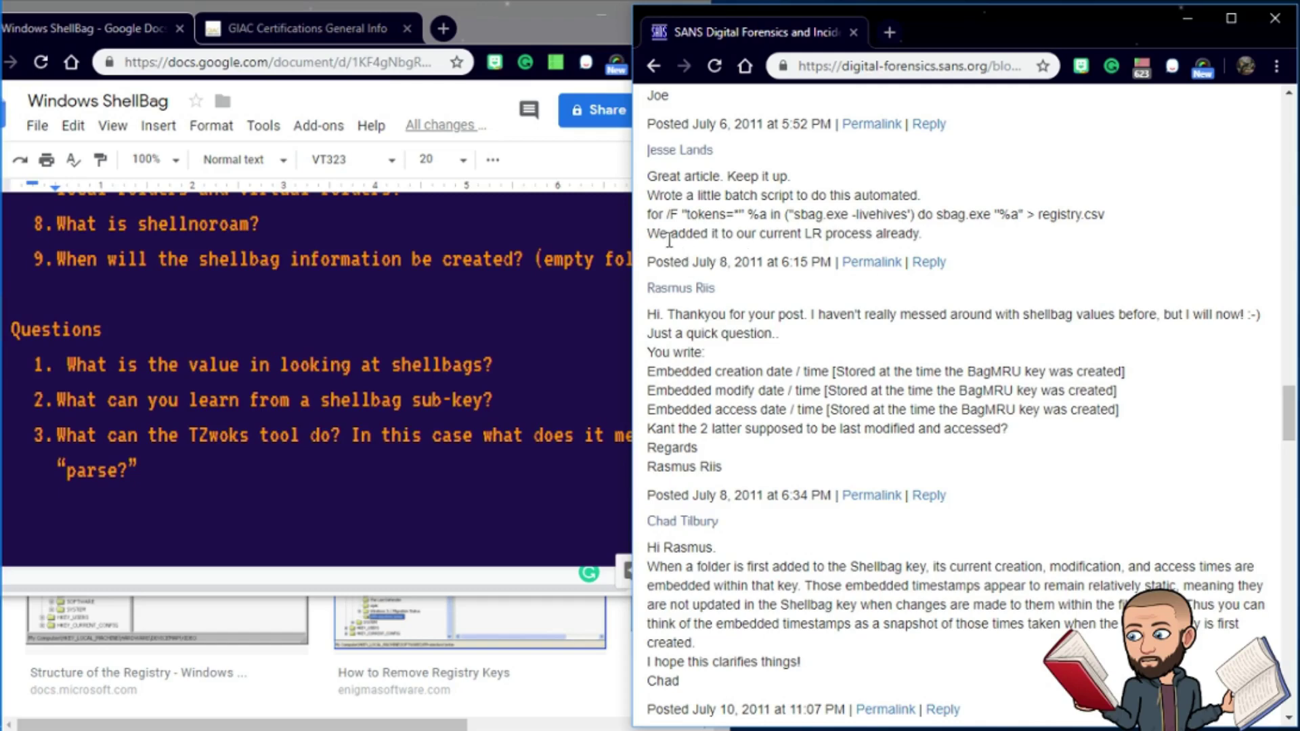
{"action": "key", "text": "Home"}
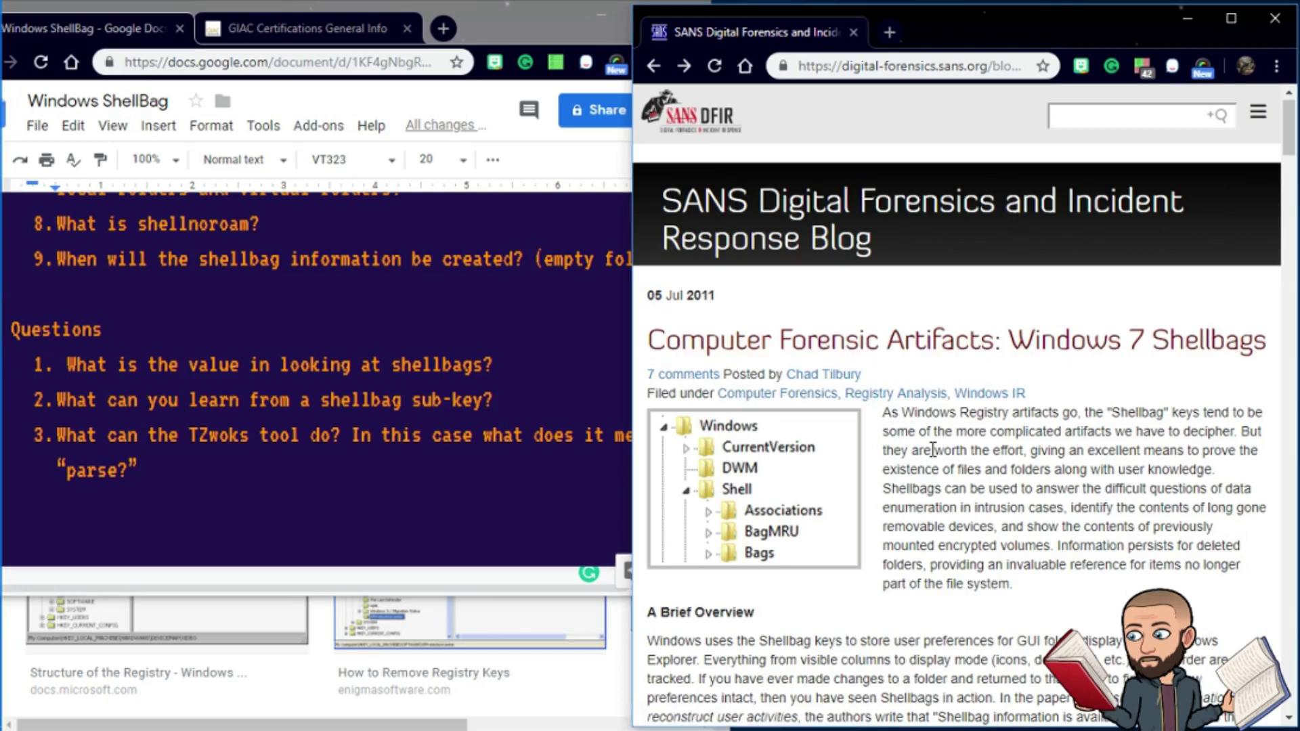
{"action": "left_click", "coordinate": [361, 364]}
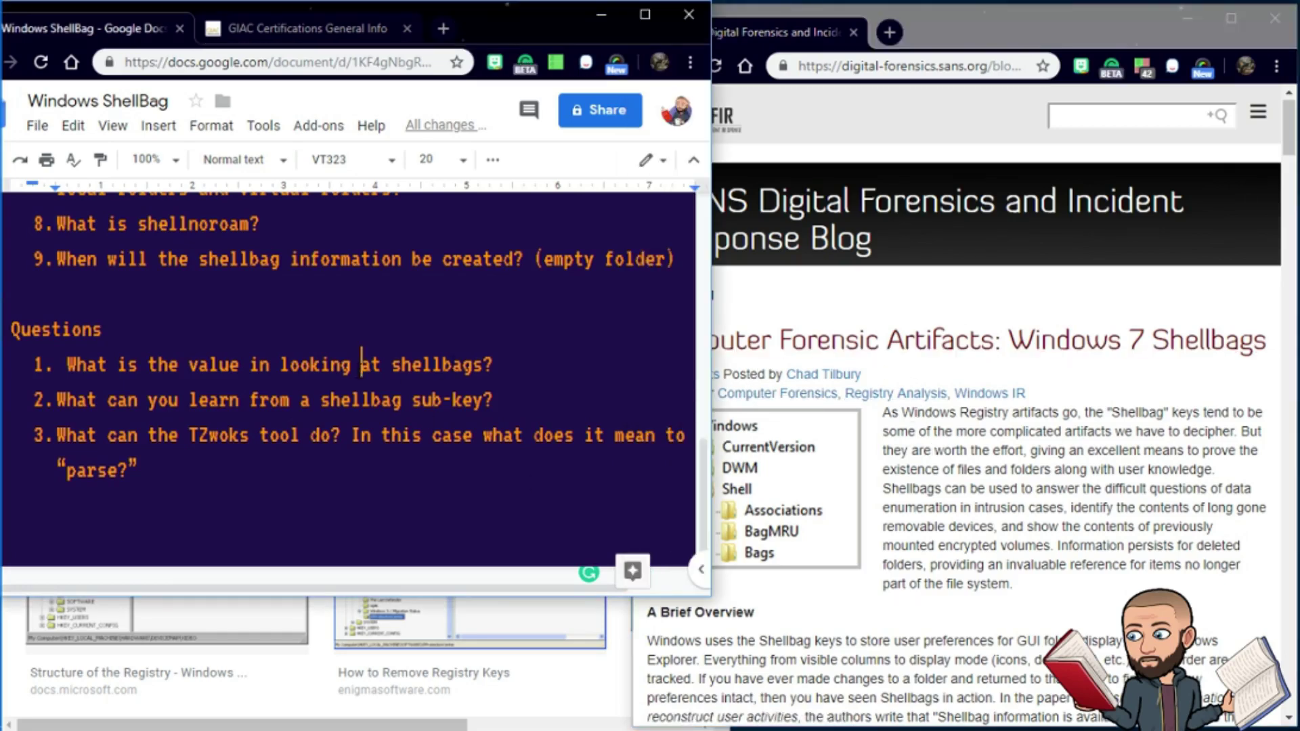